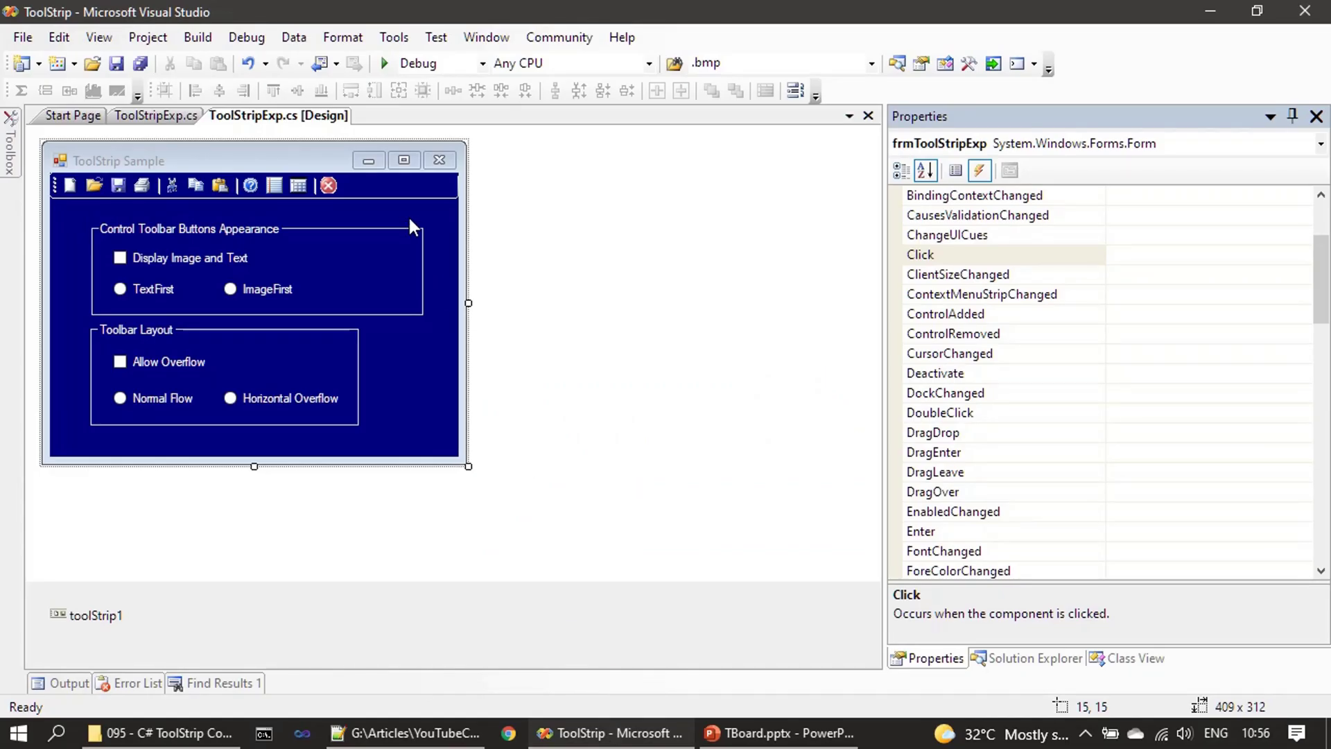
Step: Open toolStrip1's Edit Items and set tsBtn1's Alignment to Right
{"action": "left_click", "coordinate": [403, 187]}
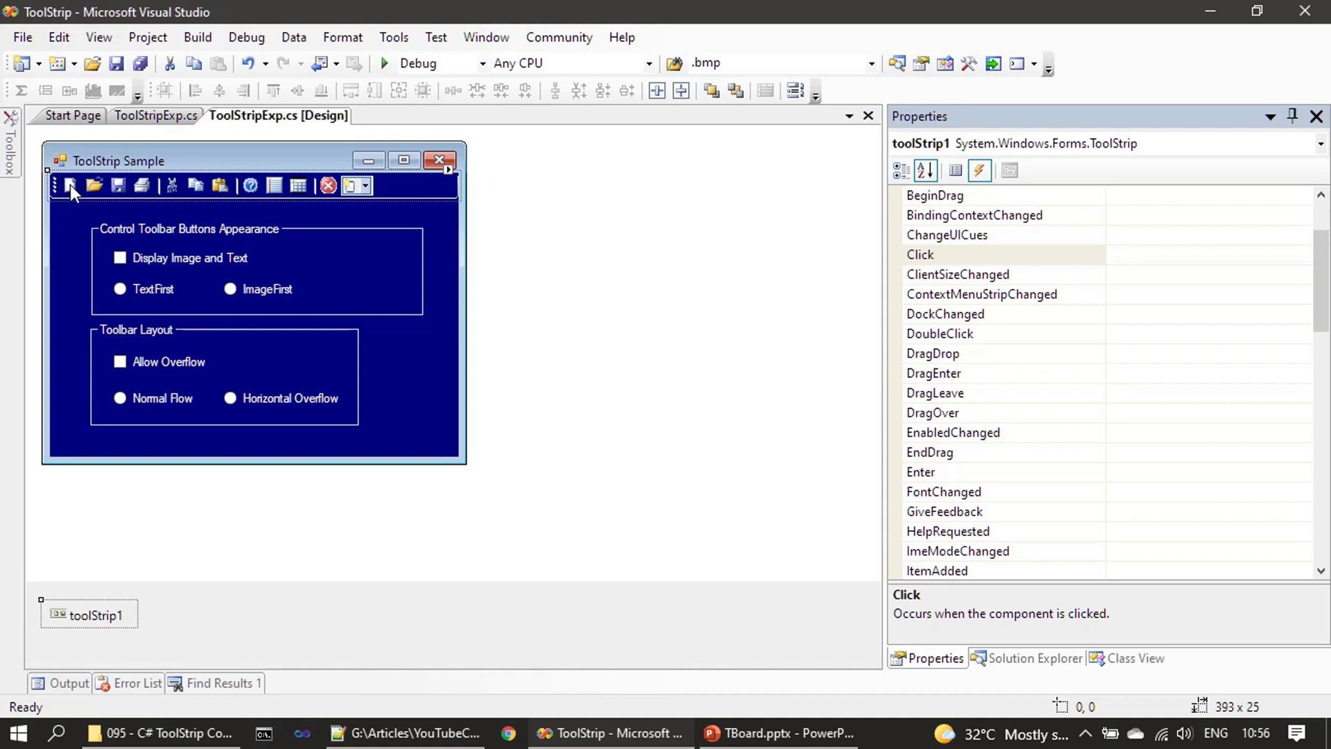
{"action": "left_click", "coordinate": [451, 173]}
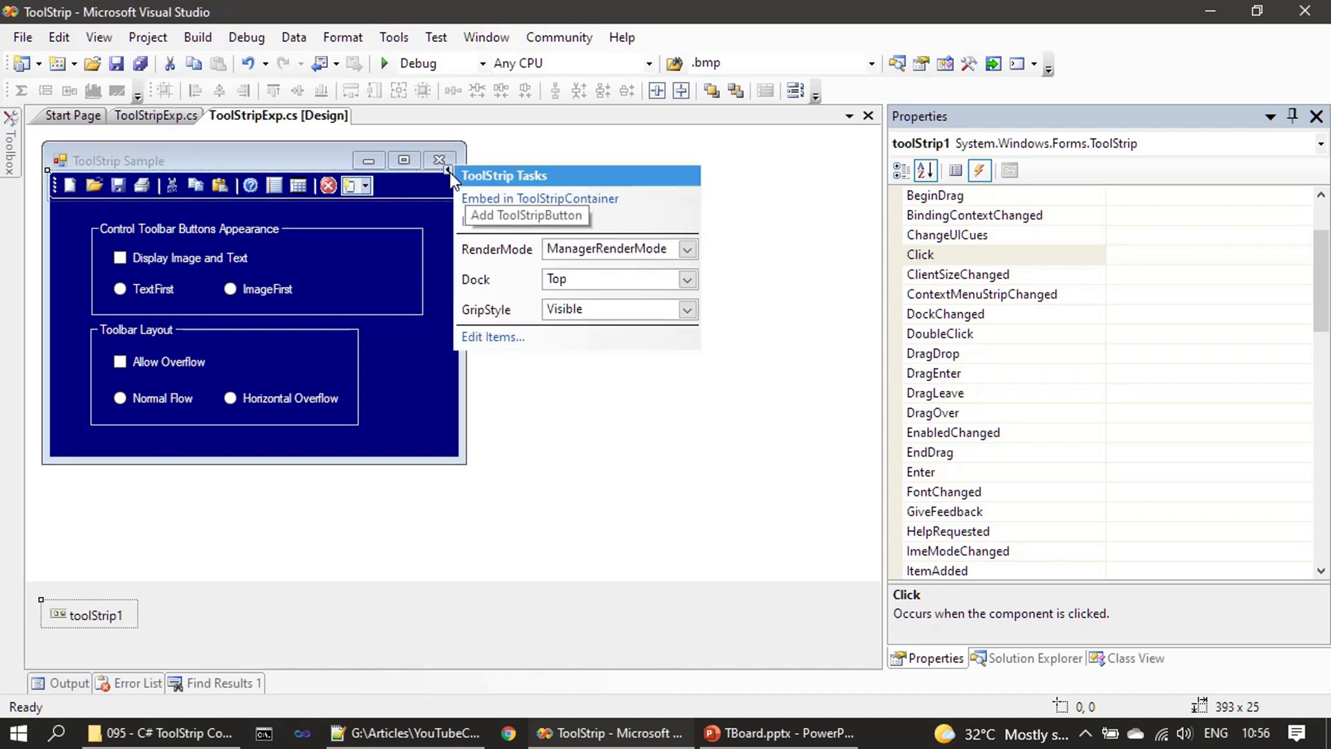
{"action": "left_click", "coordinate": [495, 337]}
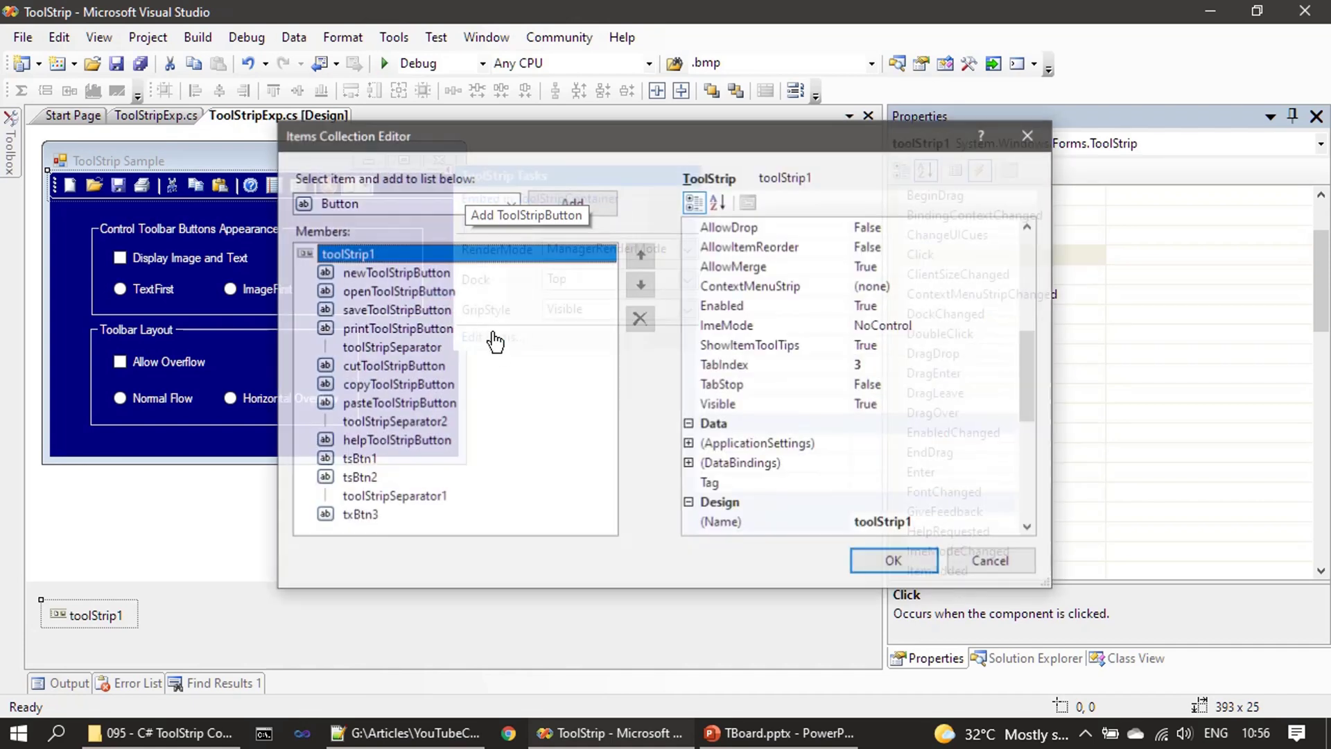
{"action": "left_click", "coordinate": [366, 459]}
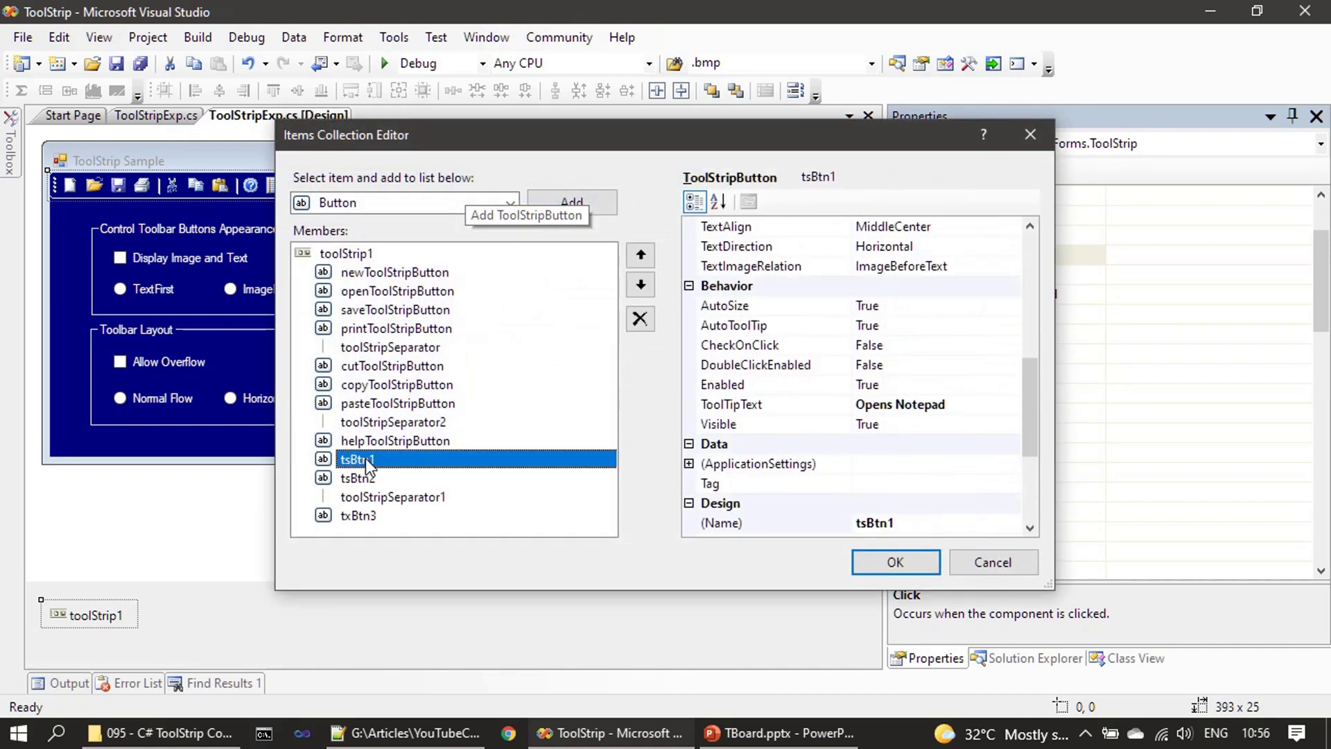
{"action": "scroll", "coordinate": [939, 438], "scroll_direction": "down", "scroll_amount": 3}
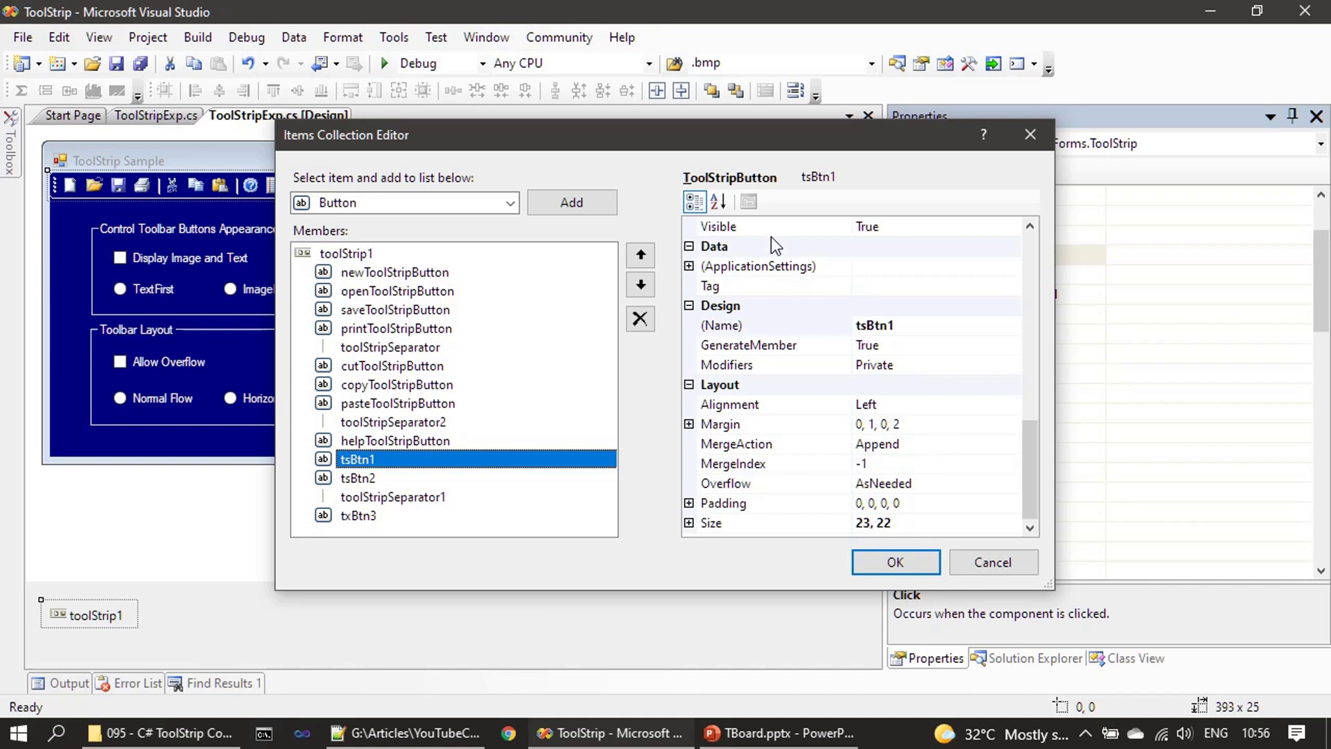
{"action": "left_click", "coordinate": [718, 201]}
{"action": "scroll", "coordinate": [910, 396], "scroll_direction": "down", "scroll_amount": 6}
{"action": "scroll", "coordinate": [915, 400], "scroll_direction": "down", "scroll_amount": 2}
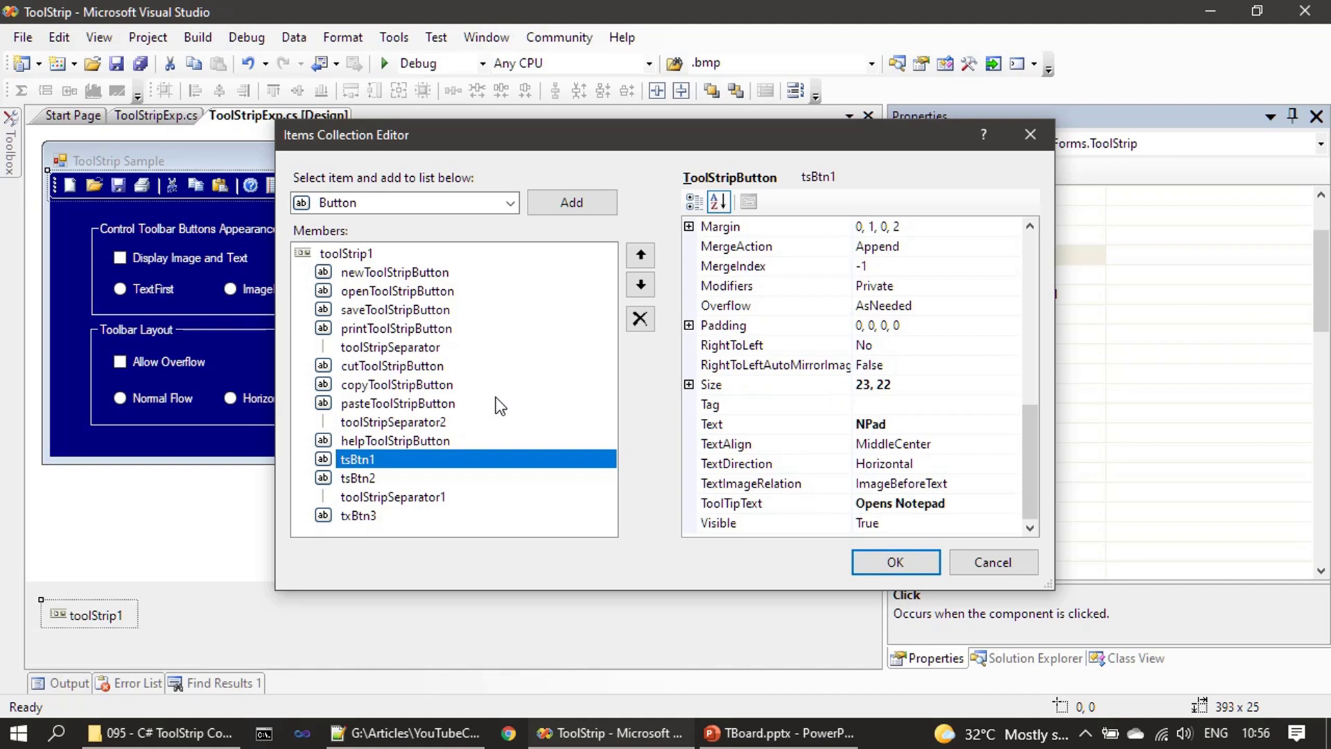
{"action": "scroll", "coordinate": [933, 388], "scroll_direction": "up", "scroll_amount": 7}
{"action": "scroll", "coordinate": [932, 389], "scroll_direction": "up", "scroll_amount": 1}
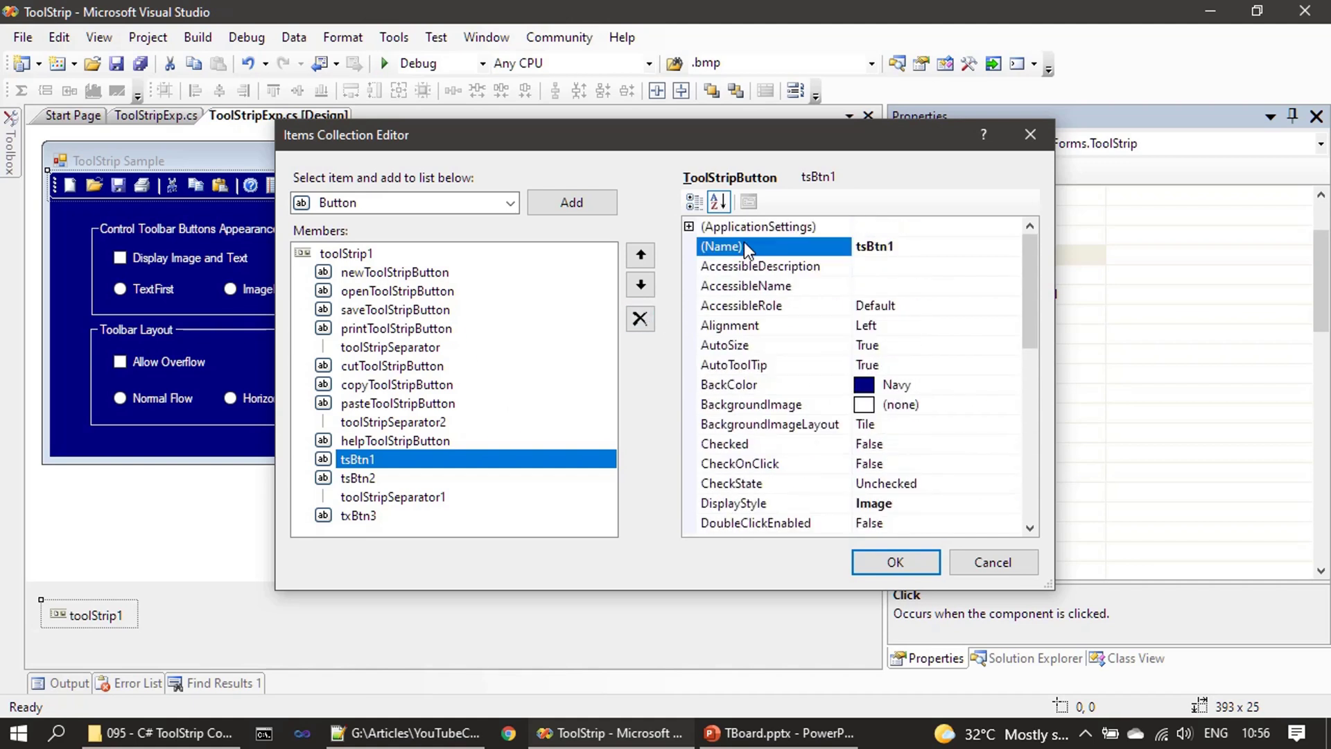
{"action": "left_click", "coordinate": [756, 327]}
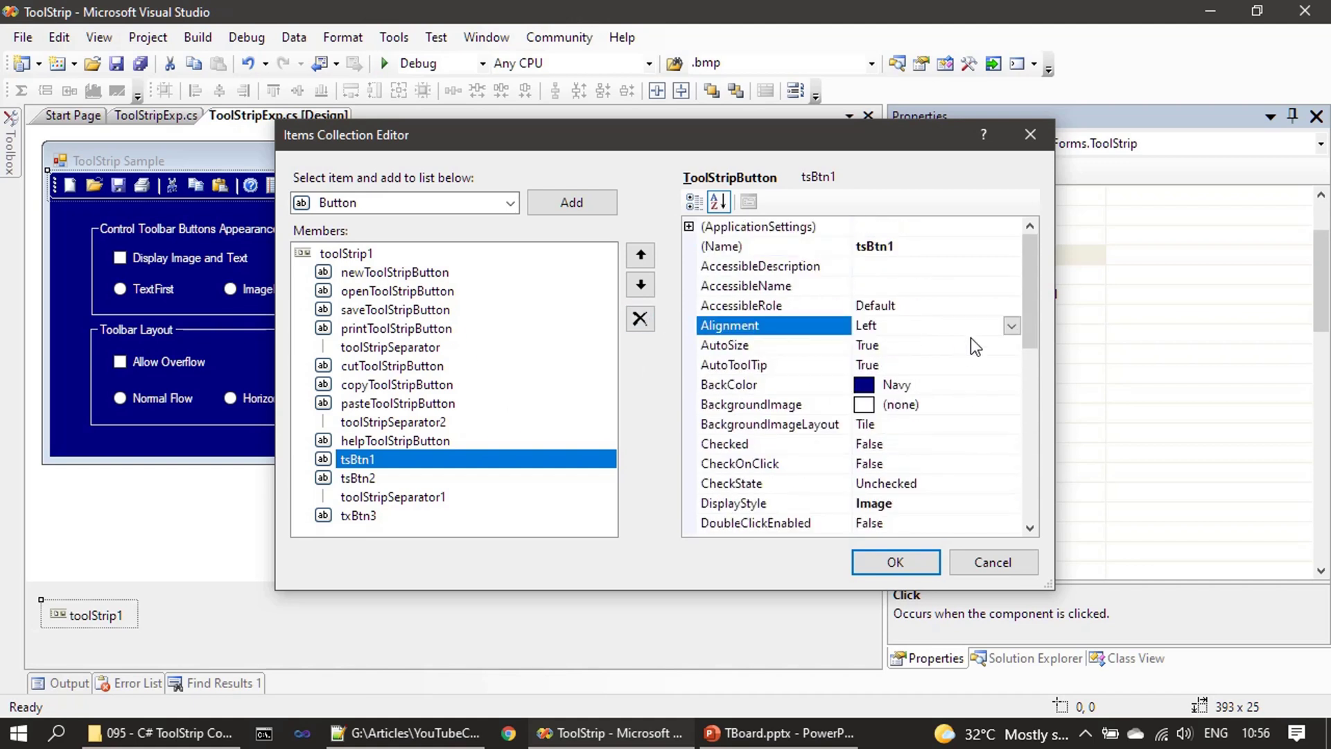
{"action": "left_click", "coordinate": [1011, 326]}
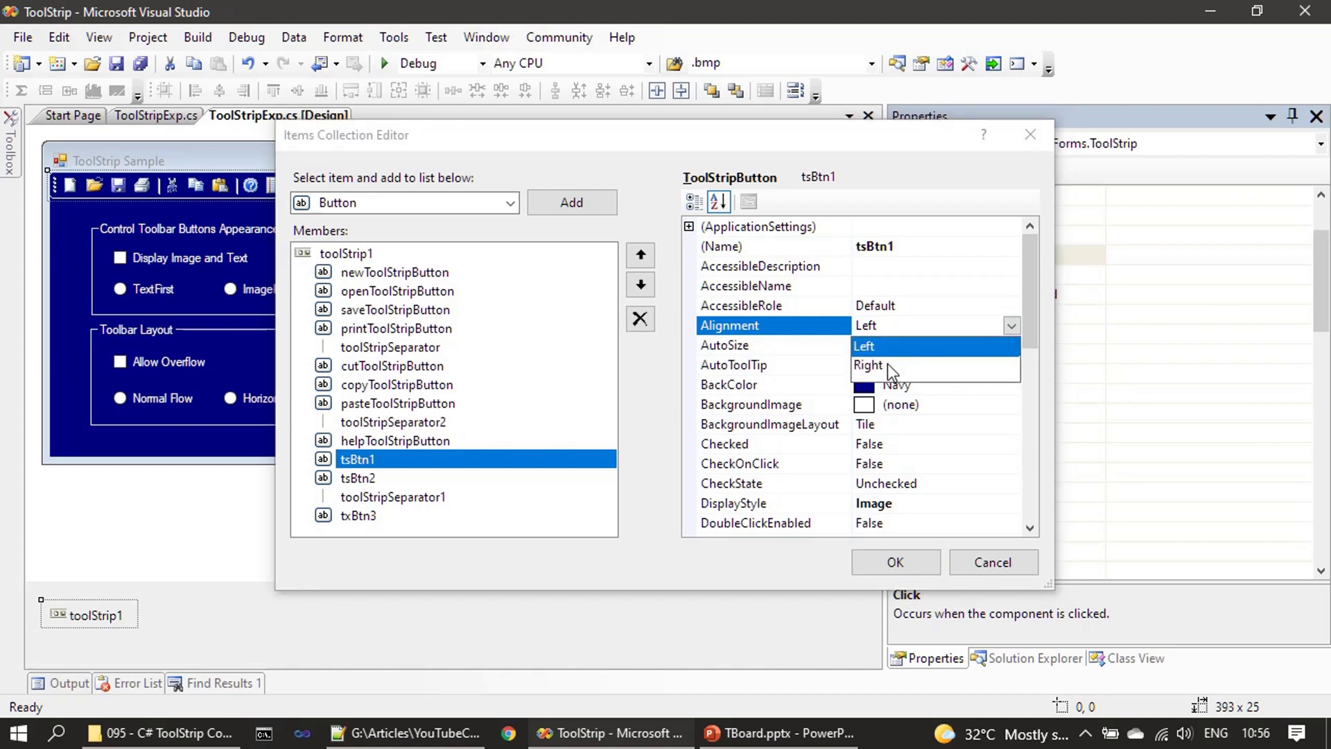
{"action": "left_click", "coordinate": [887, 363]}
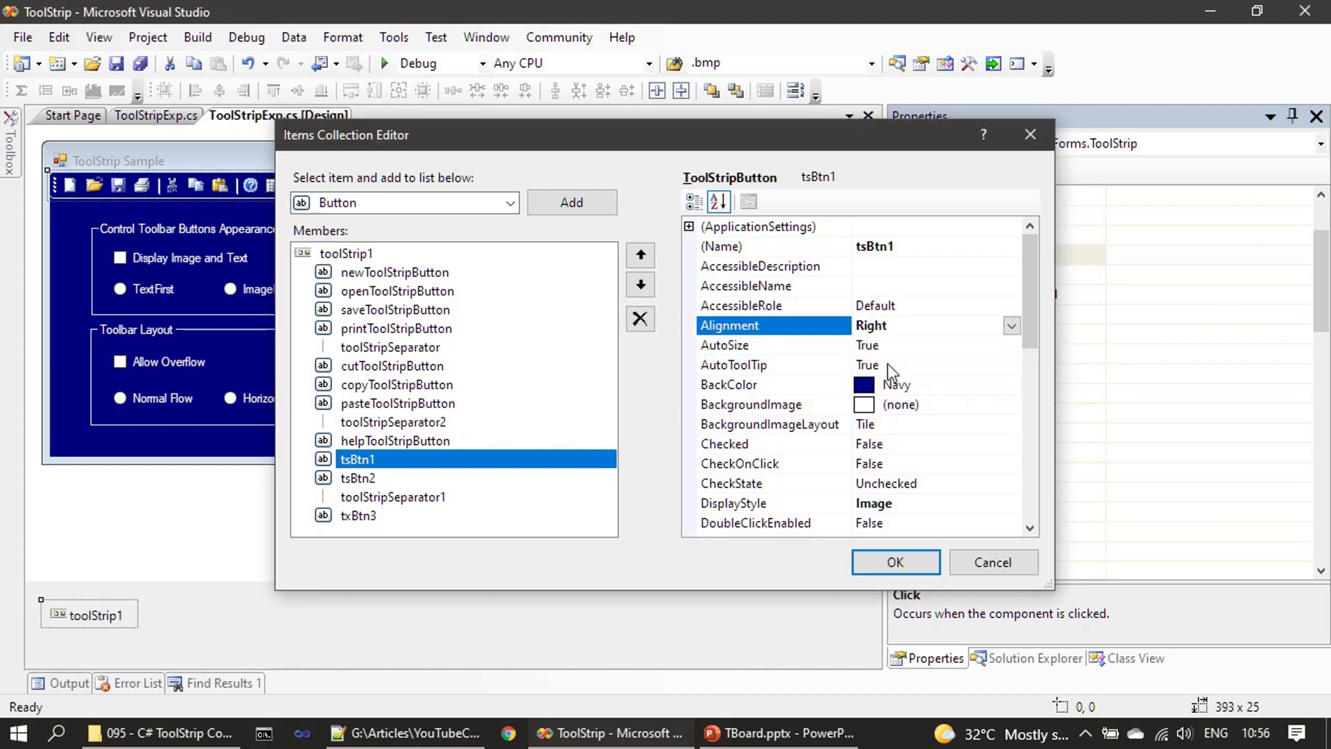
Step: Set tsBtn2's Alignment to Right in the Items Collection Editor
{"action": "left_click", "coordinate": [367, 478]}
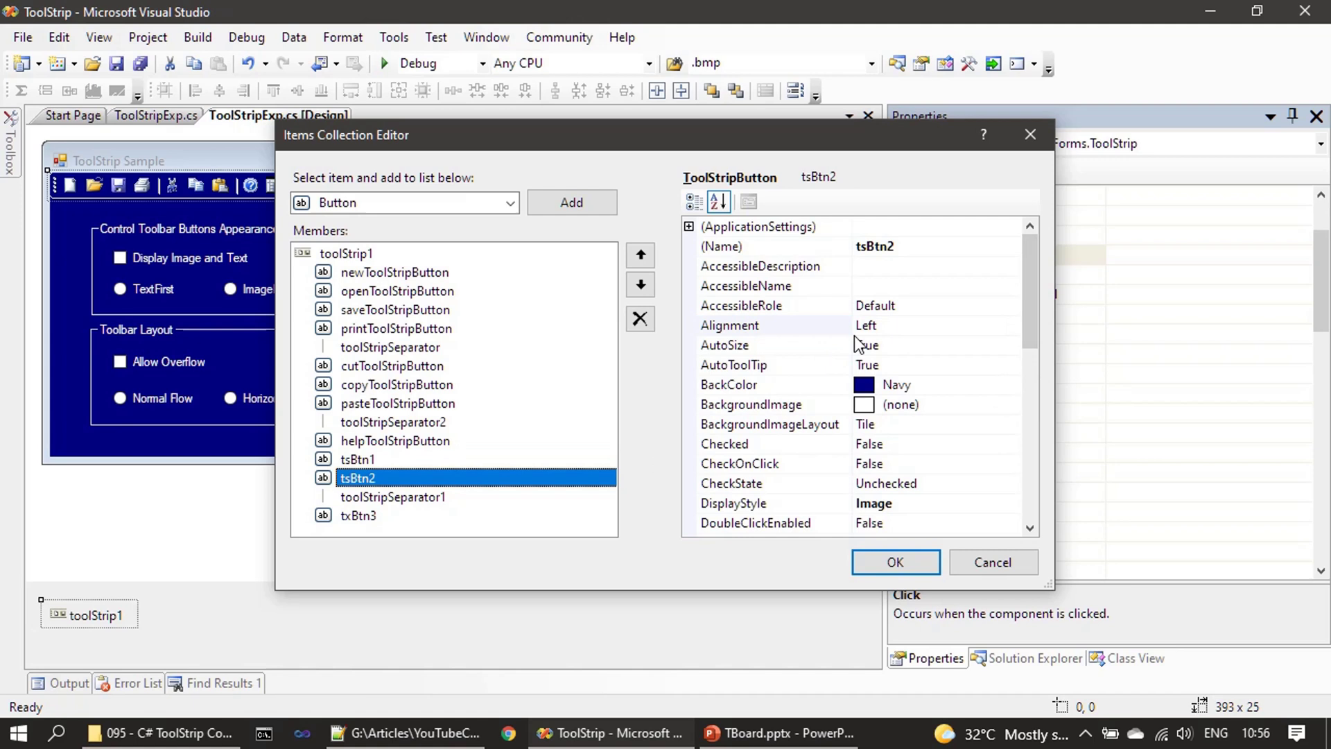
{"action": "left_click", "coordinate": [920, 327]}
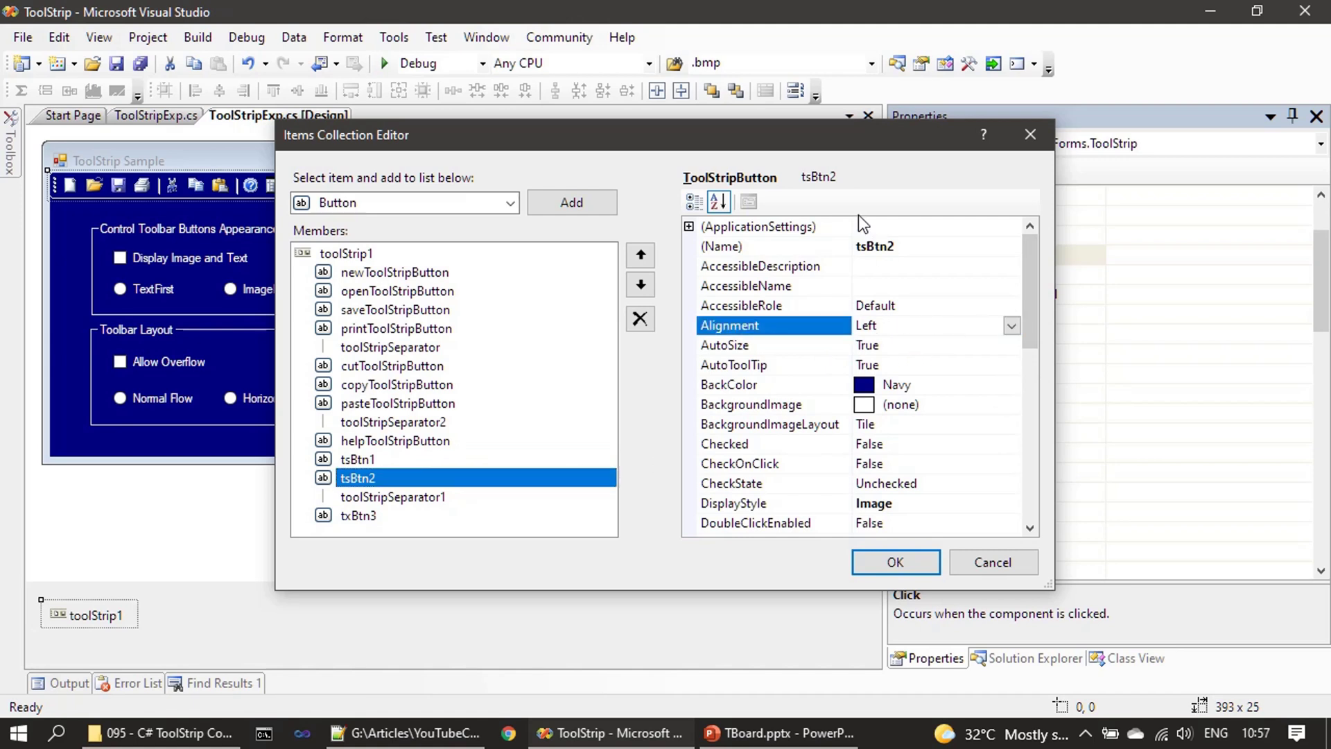
{"action": "mouse_move", "coordinate": [795, 132]}
{"action": "left_mouse_down"}
{"action": "mouse_move", "coordinate": [900, 263]}
{"action": "mouse_move", "coordinate": [794, 230]}
{"action": "left_mouse_up"}
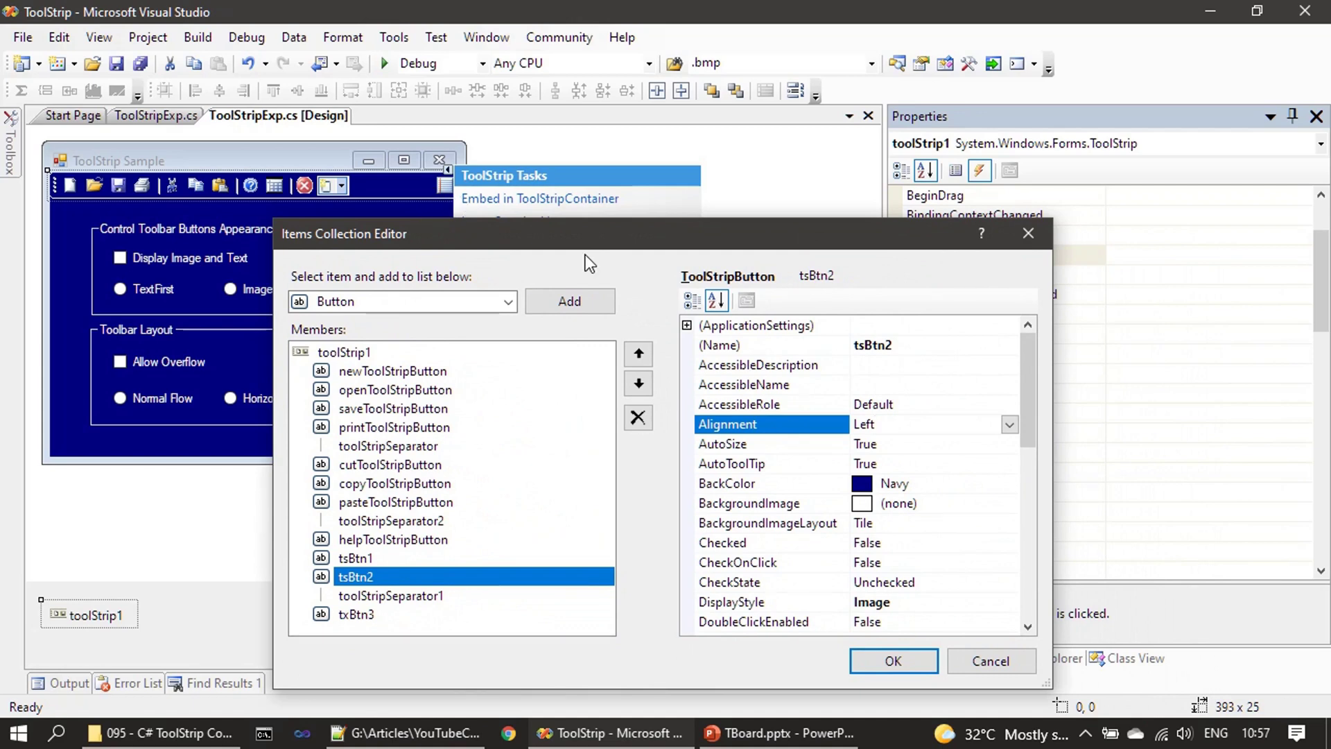
{"action": "left_click", "coordinate": [1009, 424]}
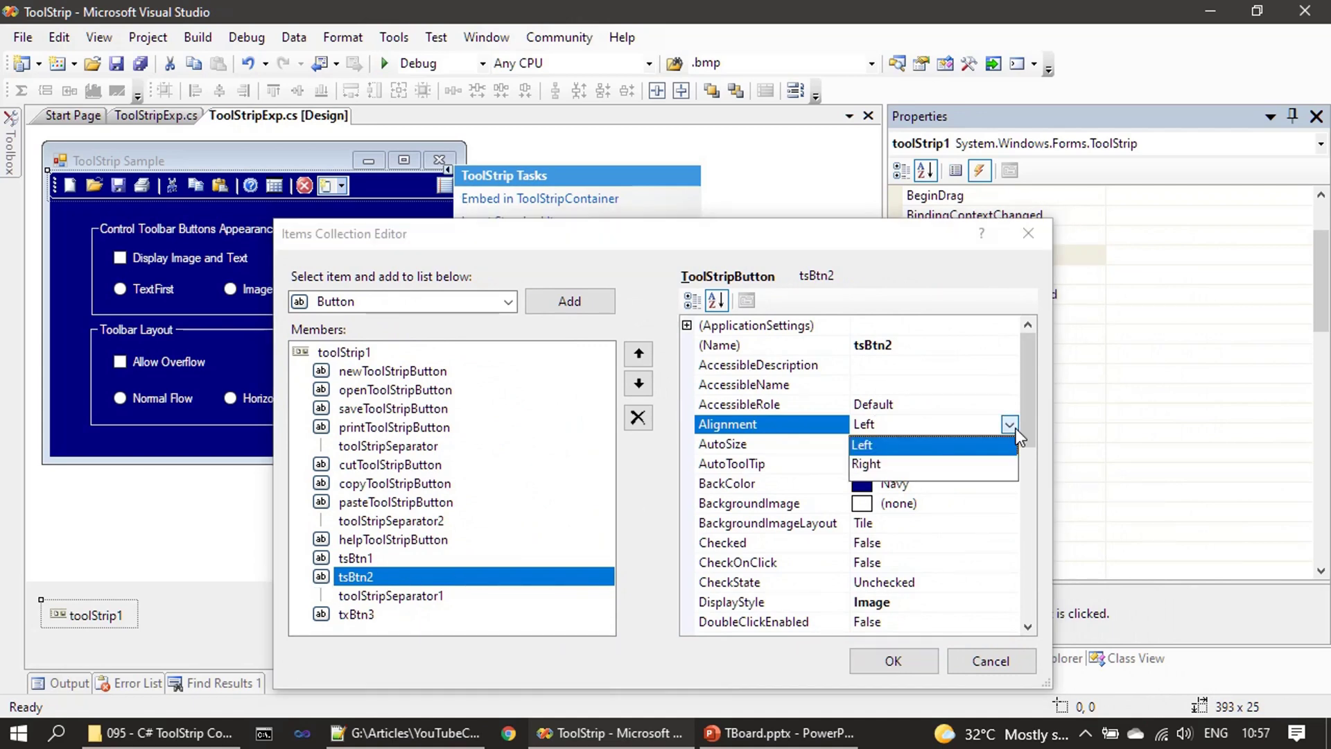
{"action": "left_click", "coordinate": [879, 463]}
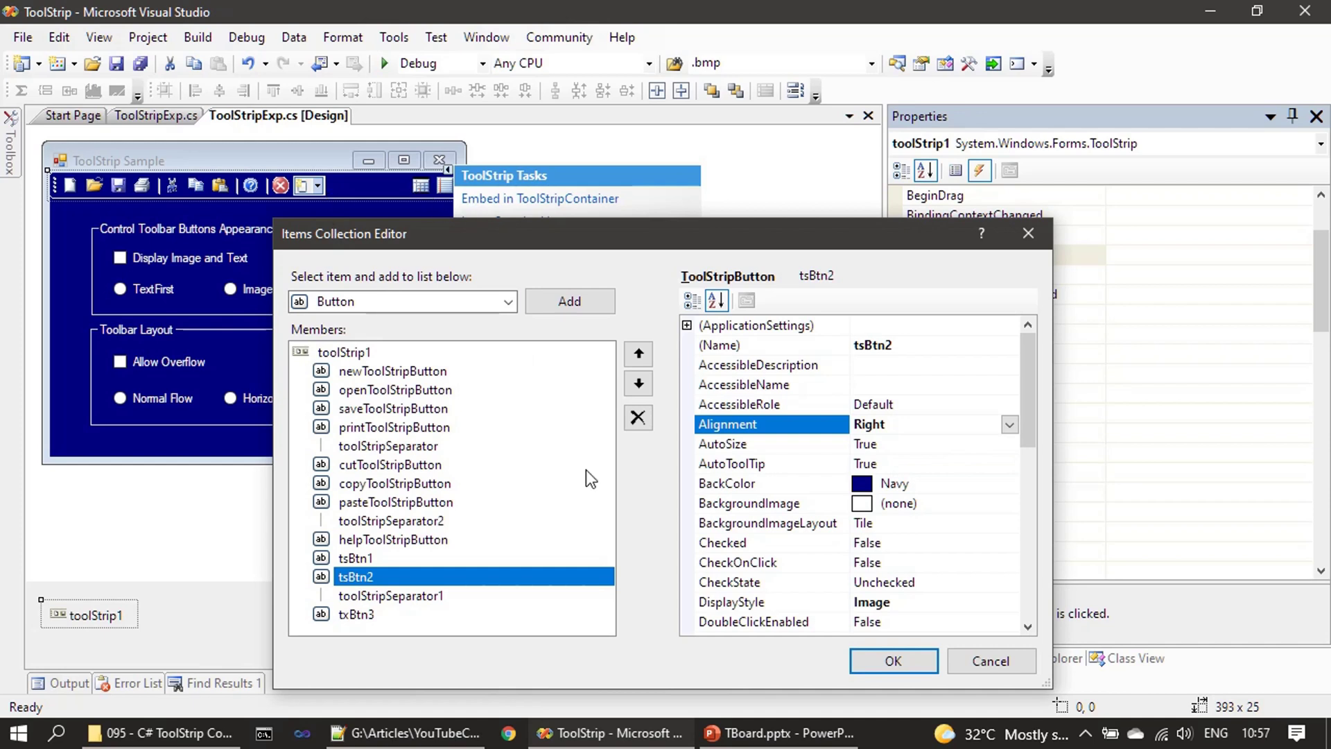
Step: Set toolStripSeparator1's Alignment to Right
{"action": "left_click", "coordinate": [359, 597]}
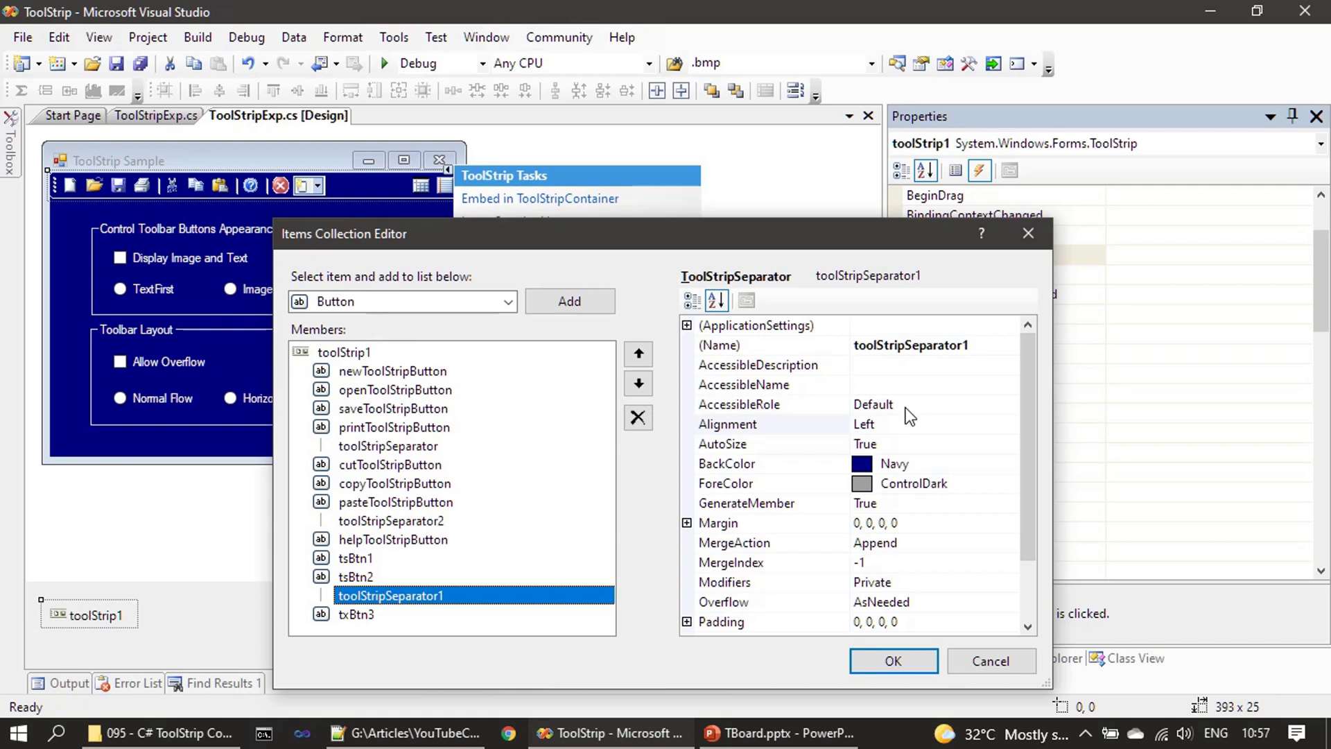
{"action": "left_click", "coordinate": [914, 424]}
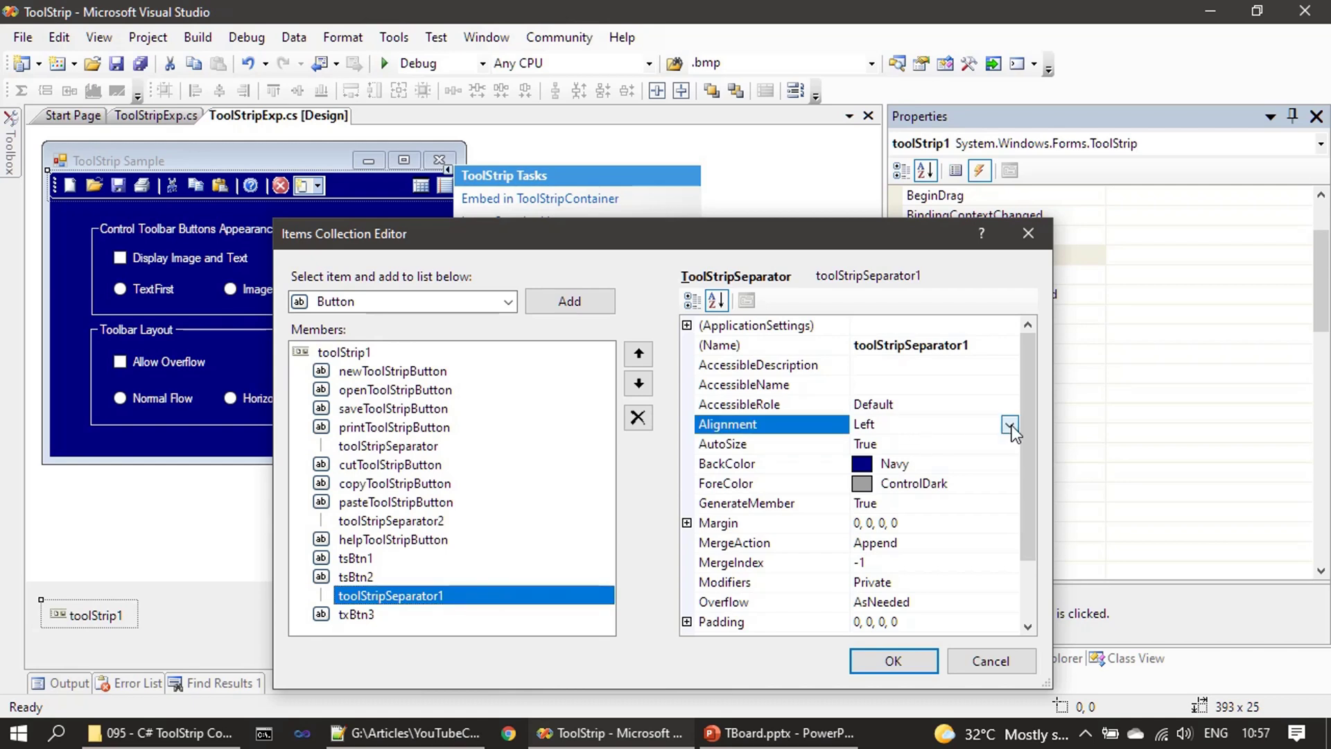
{"action": "left_click", "coordinate": [1013, 426]}
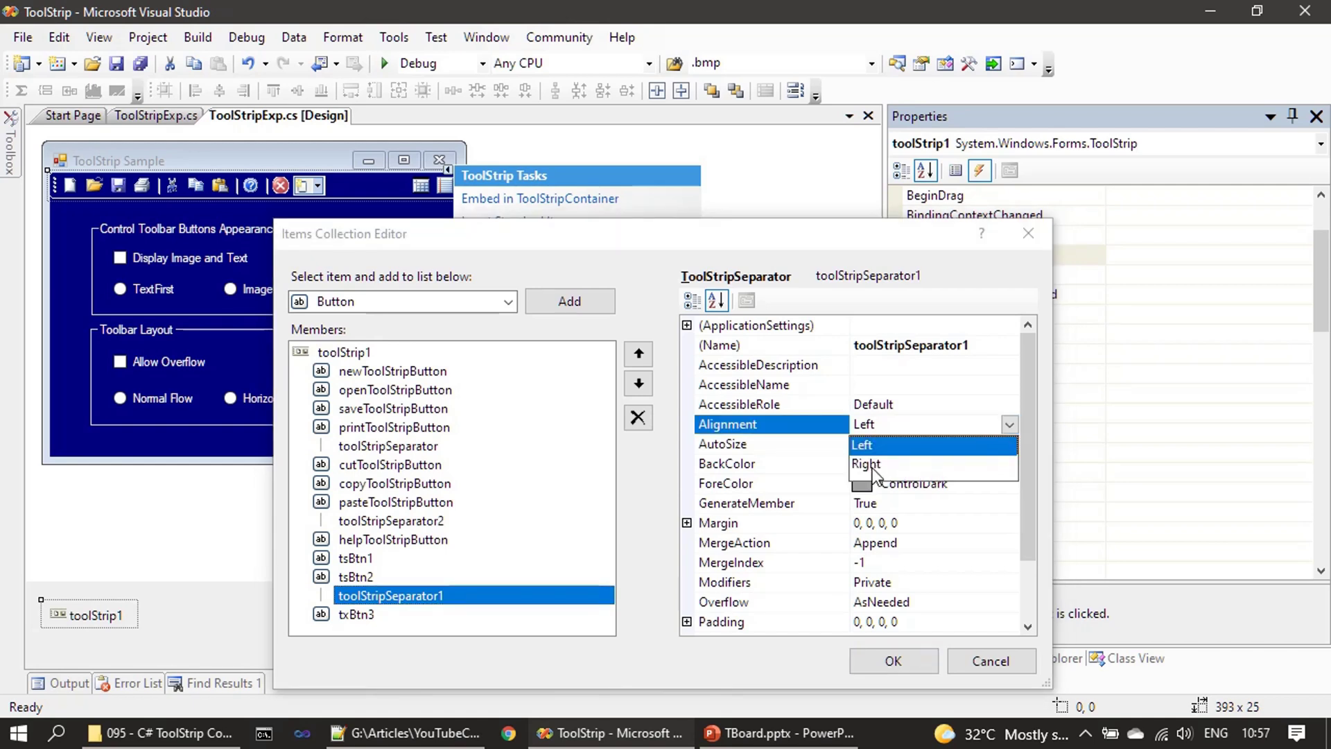
{"action": "left_click", "coordinate": [875, 464]}
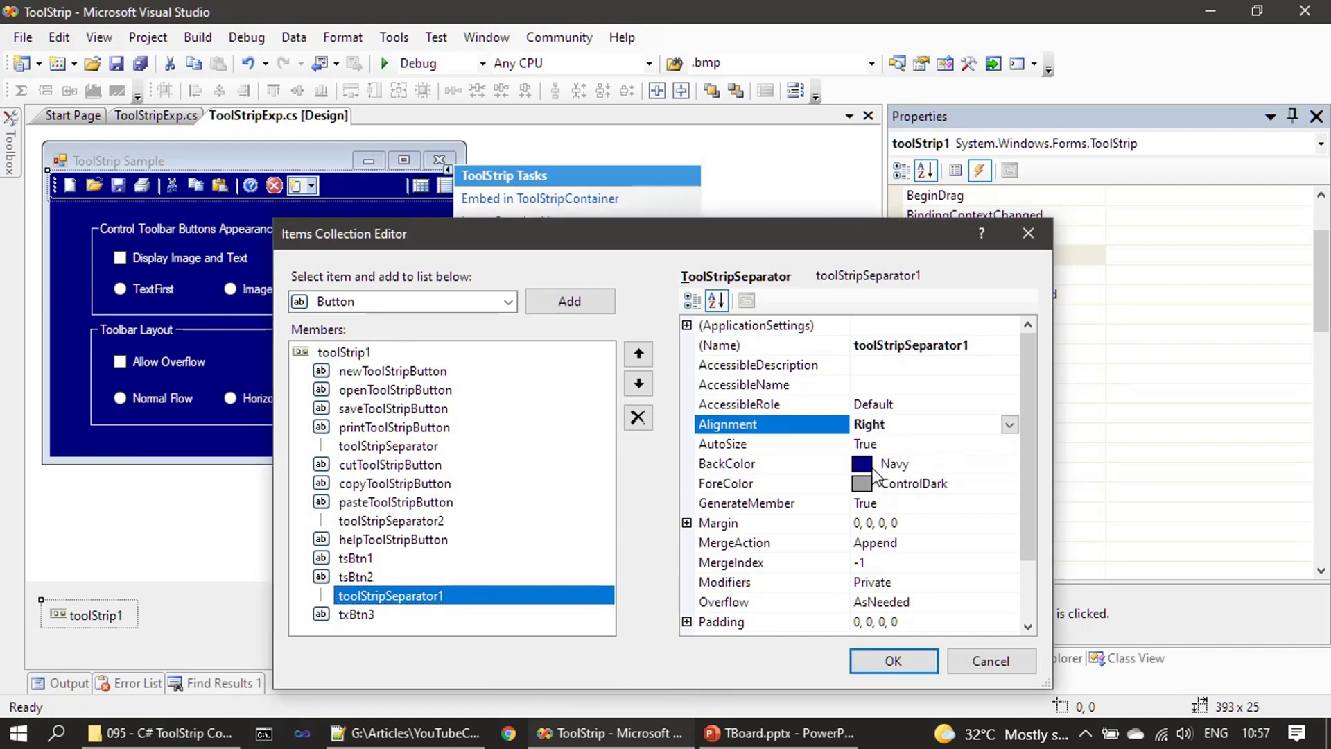
Step: Set txBtn3's Alignment to Right
{"action": "left_click", "coordinate": [358, 615]}
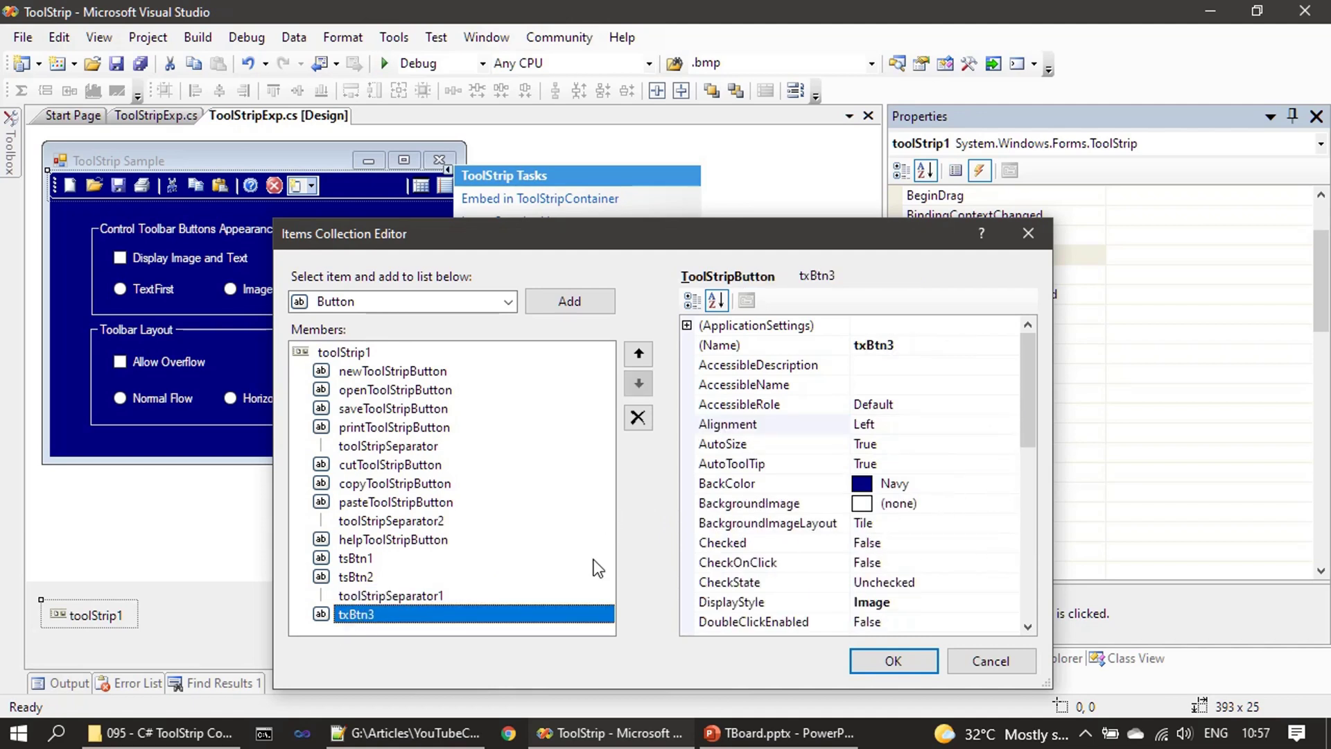
{"action": "left_click", "coordinate": [924, 425]}
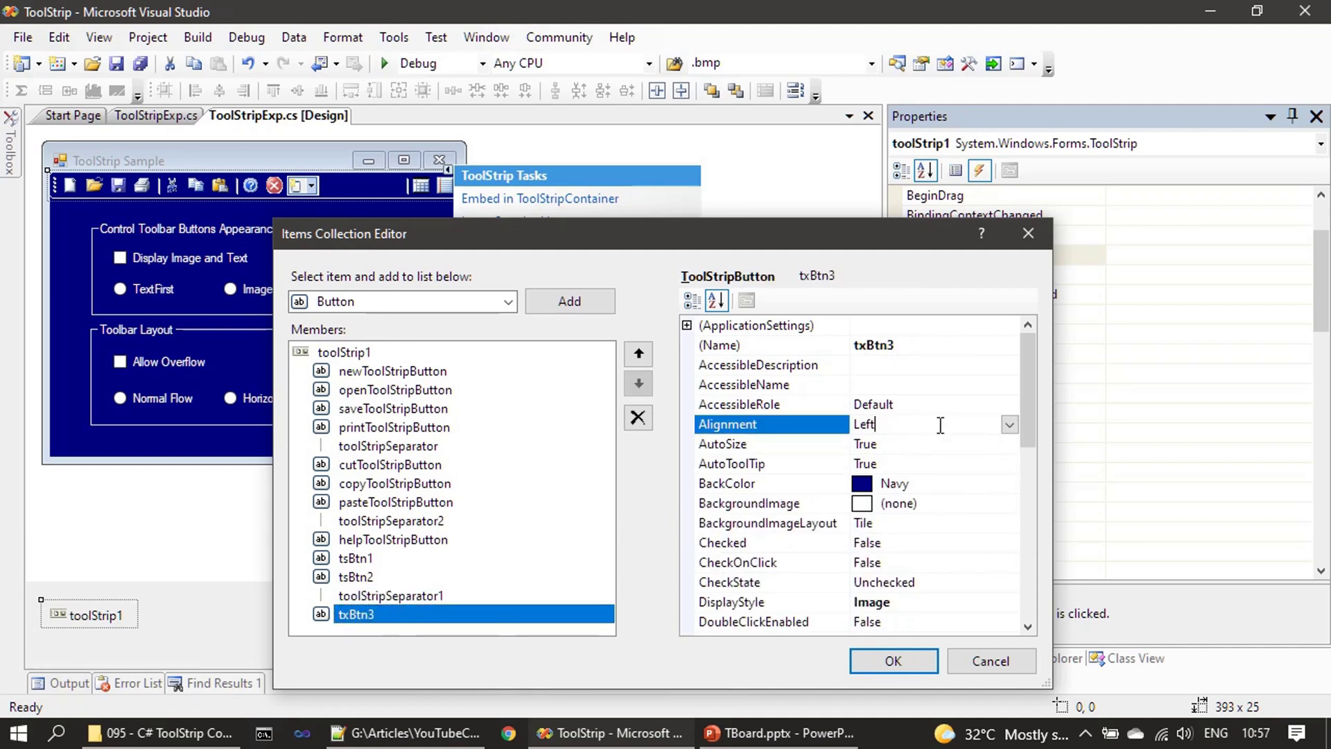
{"action": "left_click", "coordinate": [1008, 424]}
{"action": "left_click", "coordinate": [865, 464]}
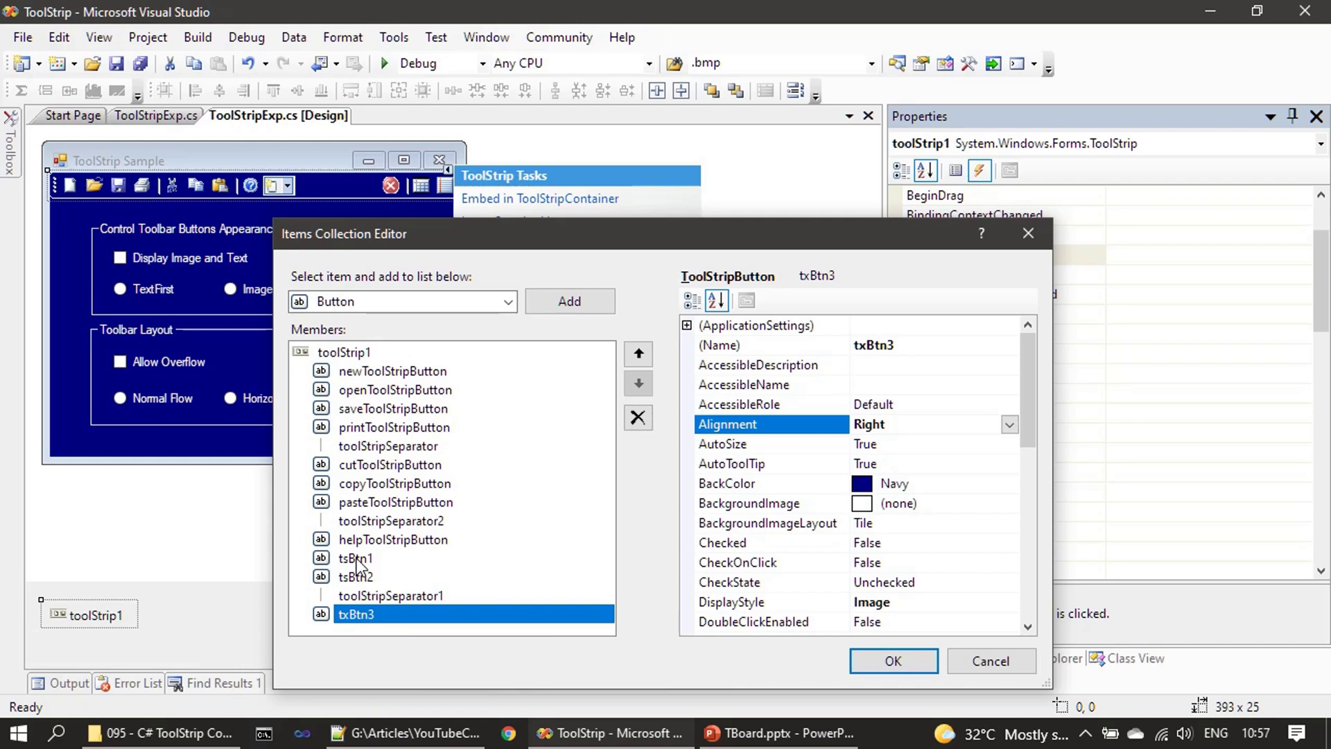
Step: Move tsBtn2 above tsBtn1, then txBtn3 above tsBtn2, in the Members list
{"action": "left_click", "coordinate": [358, 579]}
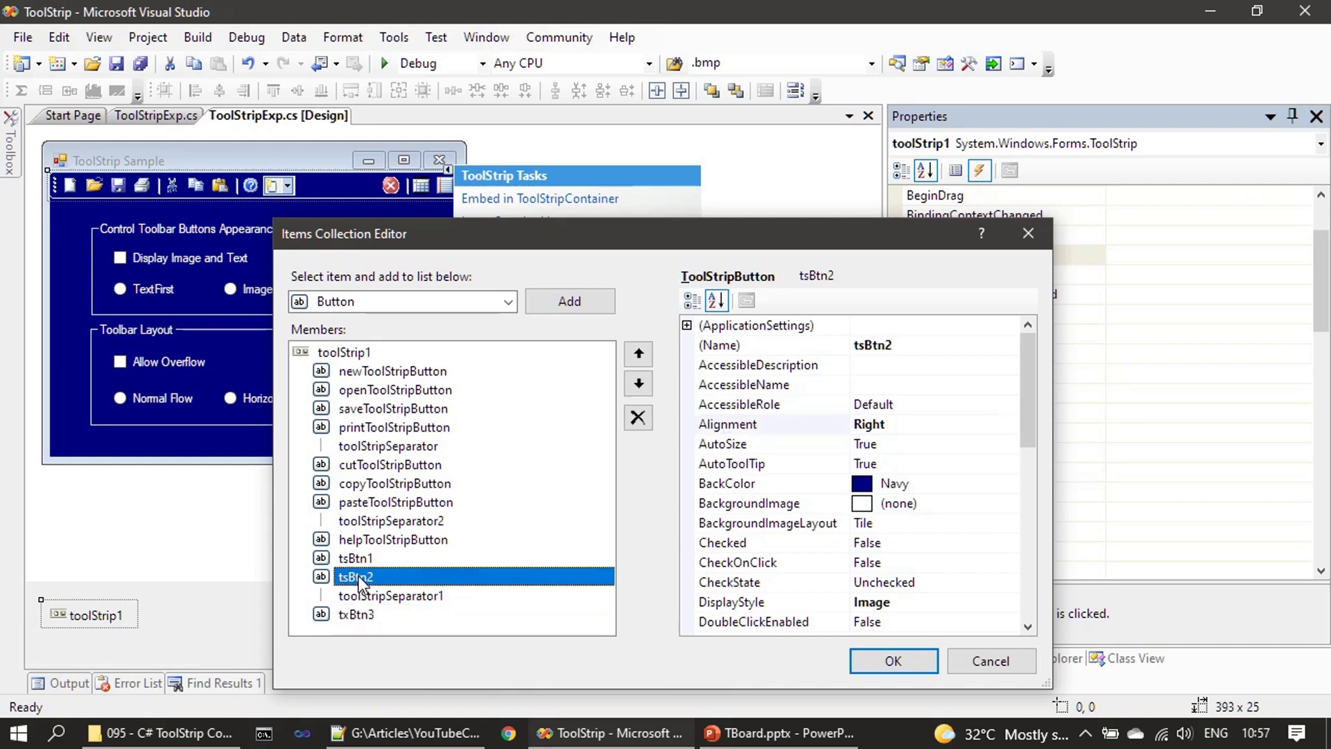
{"action": "left_click", "coordinate": [639, 355]}
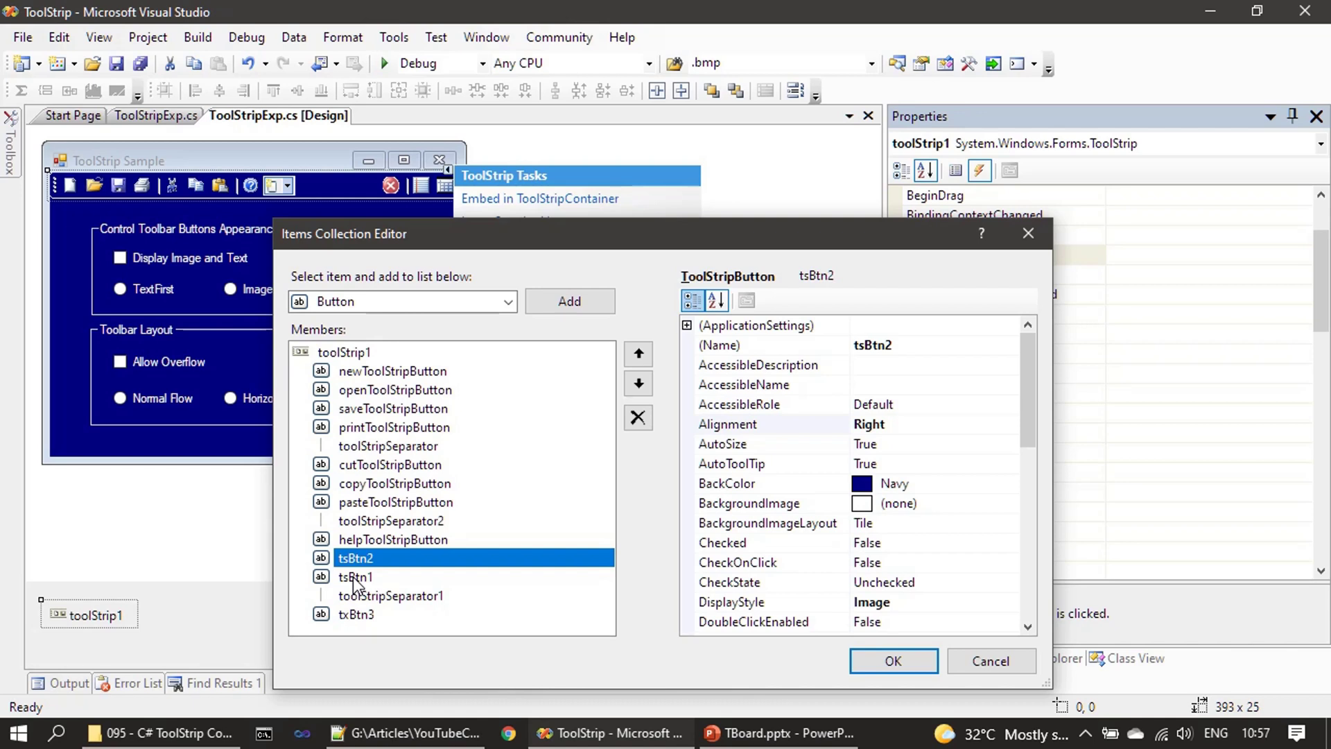
{"action": "left_click", "coordinate": [369, 615]}
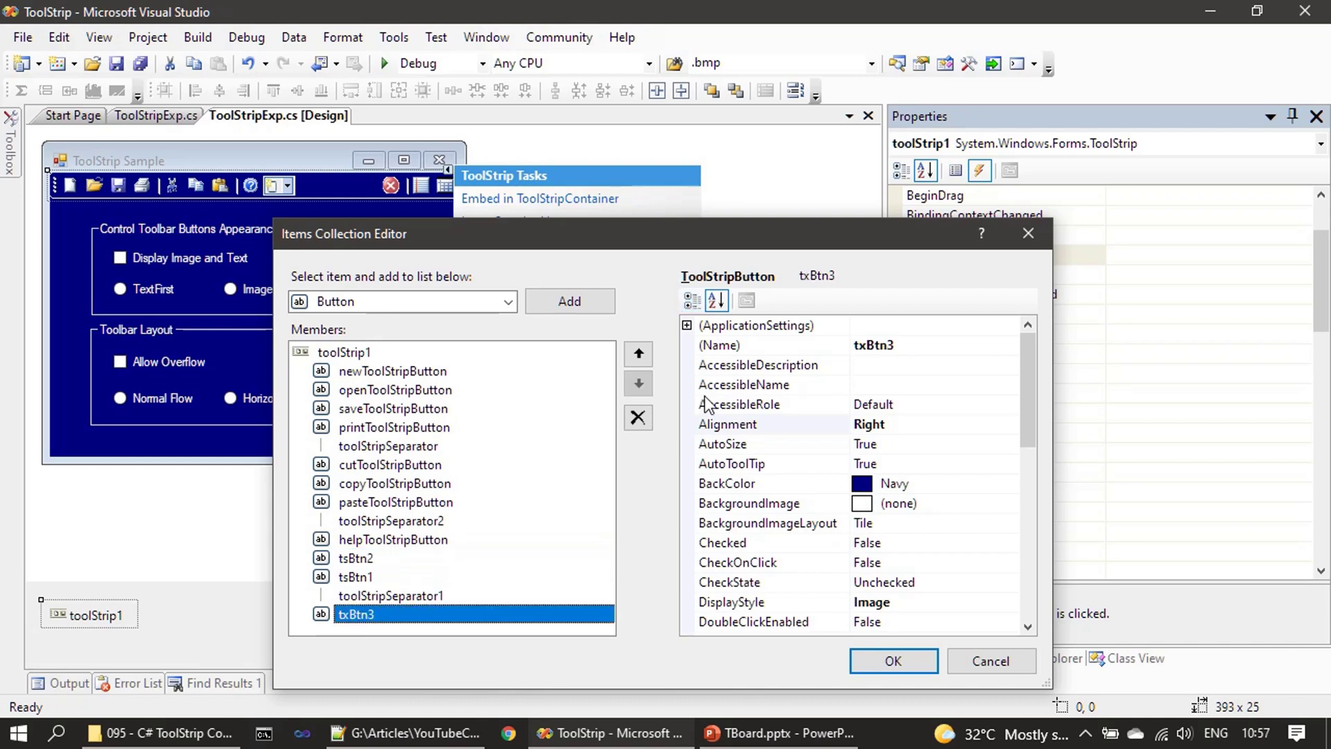
{"action": "left_click", "coordinate": [639, 355]}
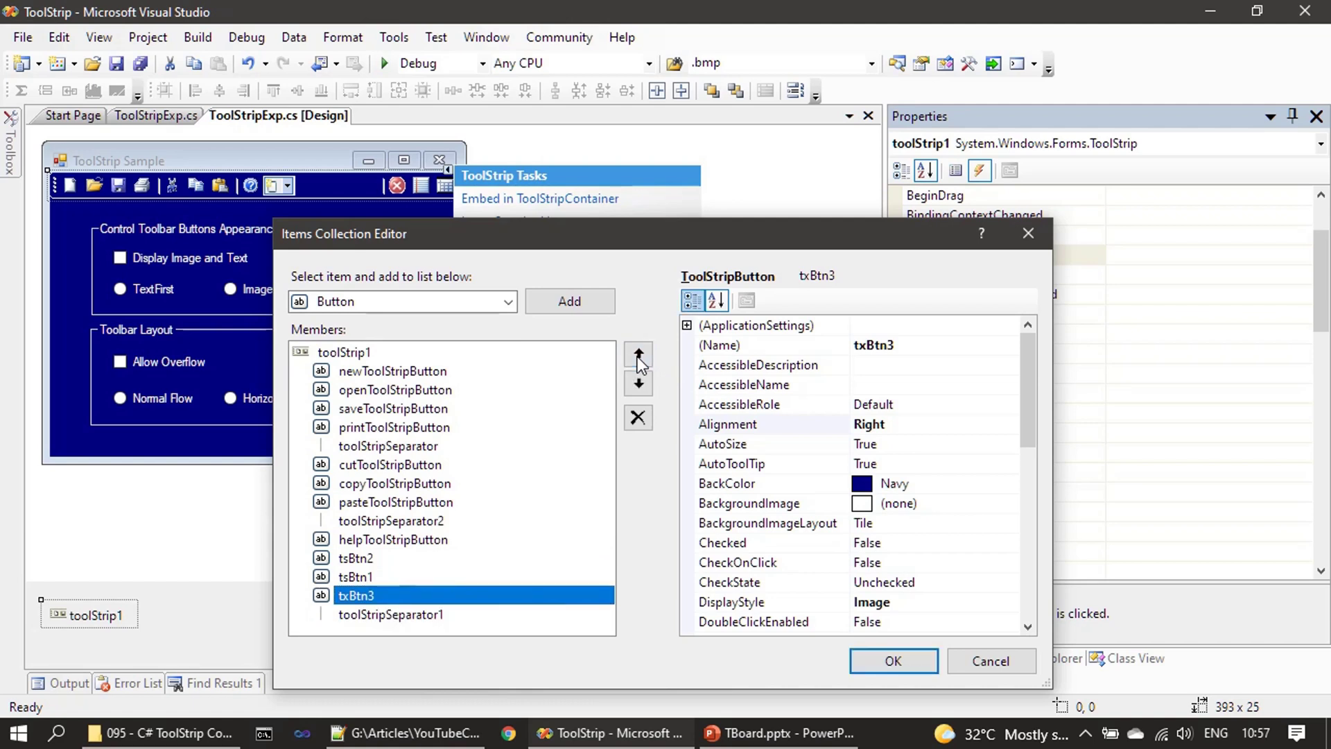
{"action": "left_click", "coordinate": [639, 357]}
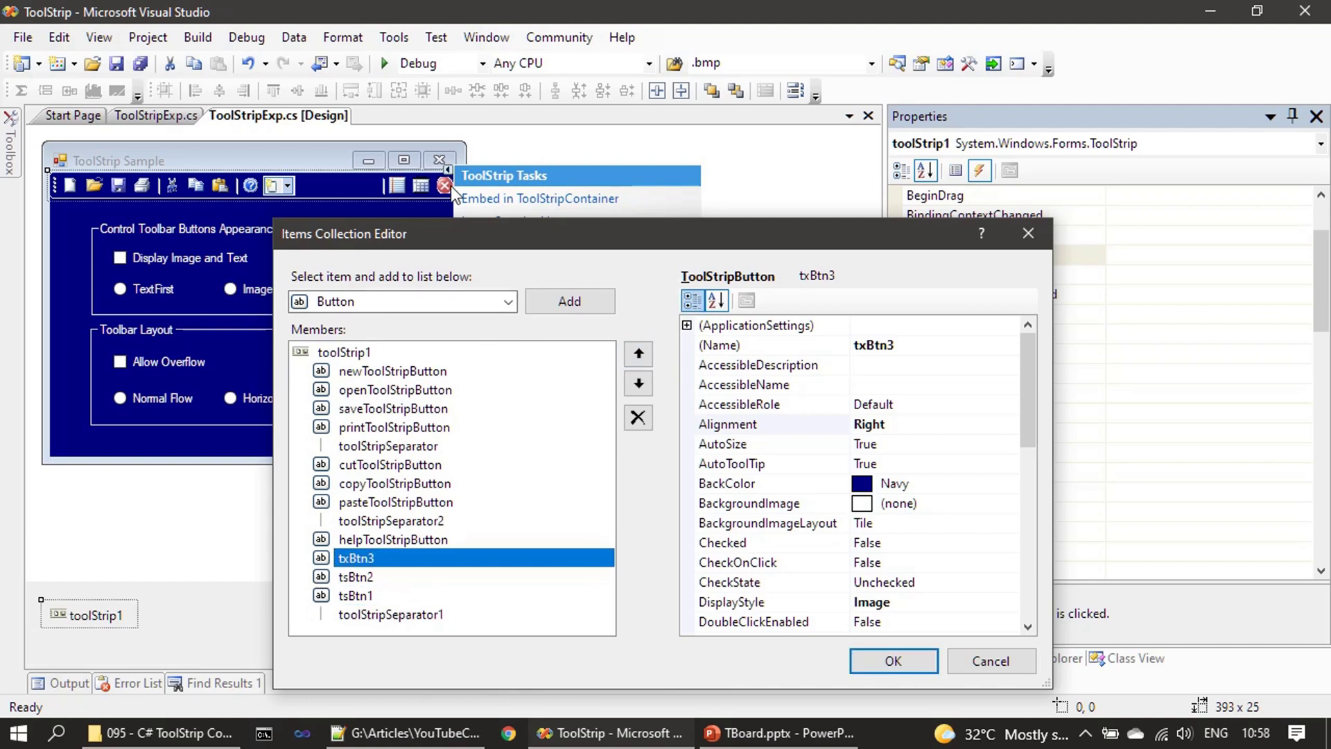
Step: Move toolStripSeparator1 up two places and accept the item changes with OK
{"action": "left_click", "coordinate": [400, 615]}
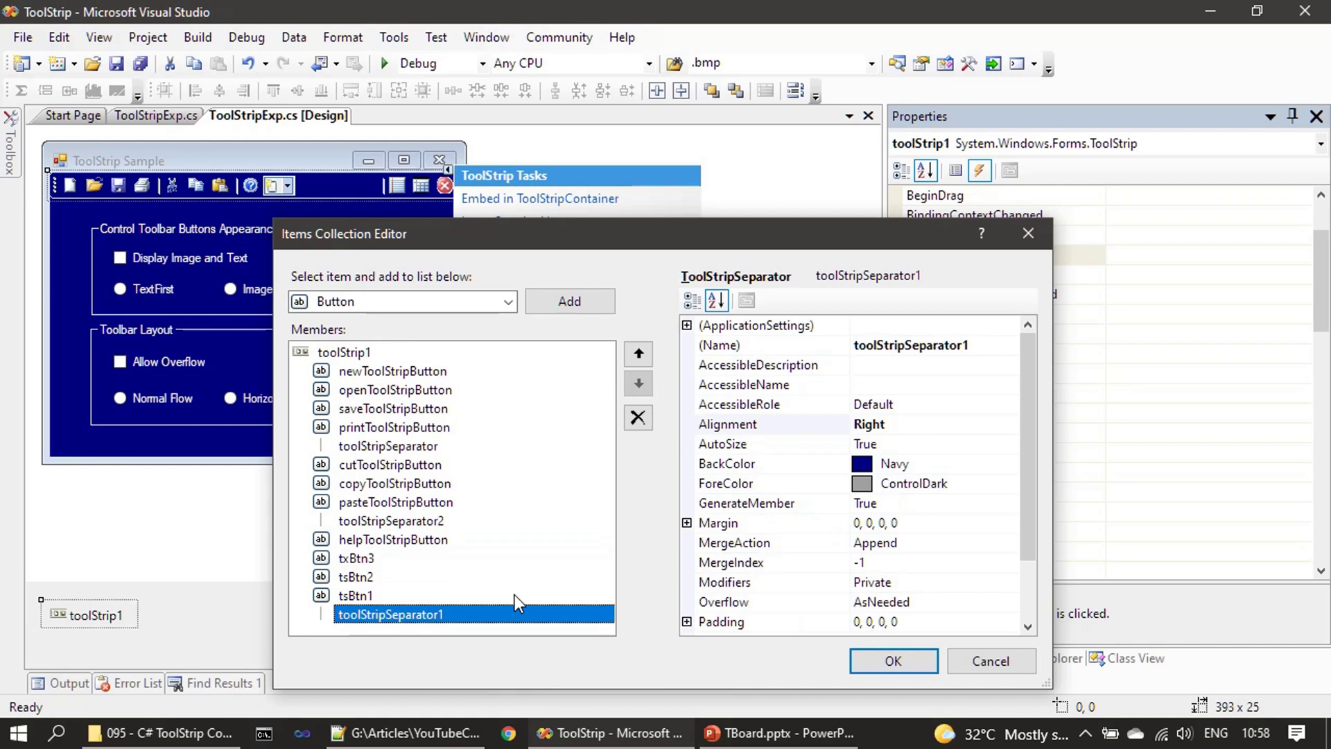
{"action": "left_click", "coordinate": [639, 355]}
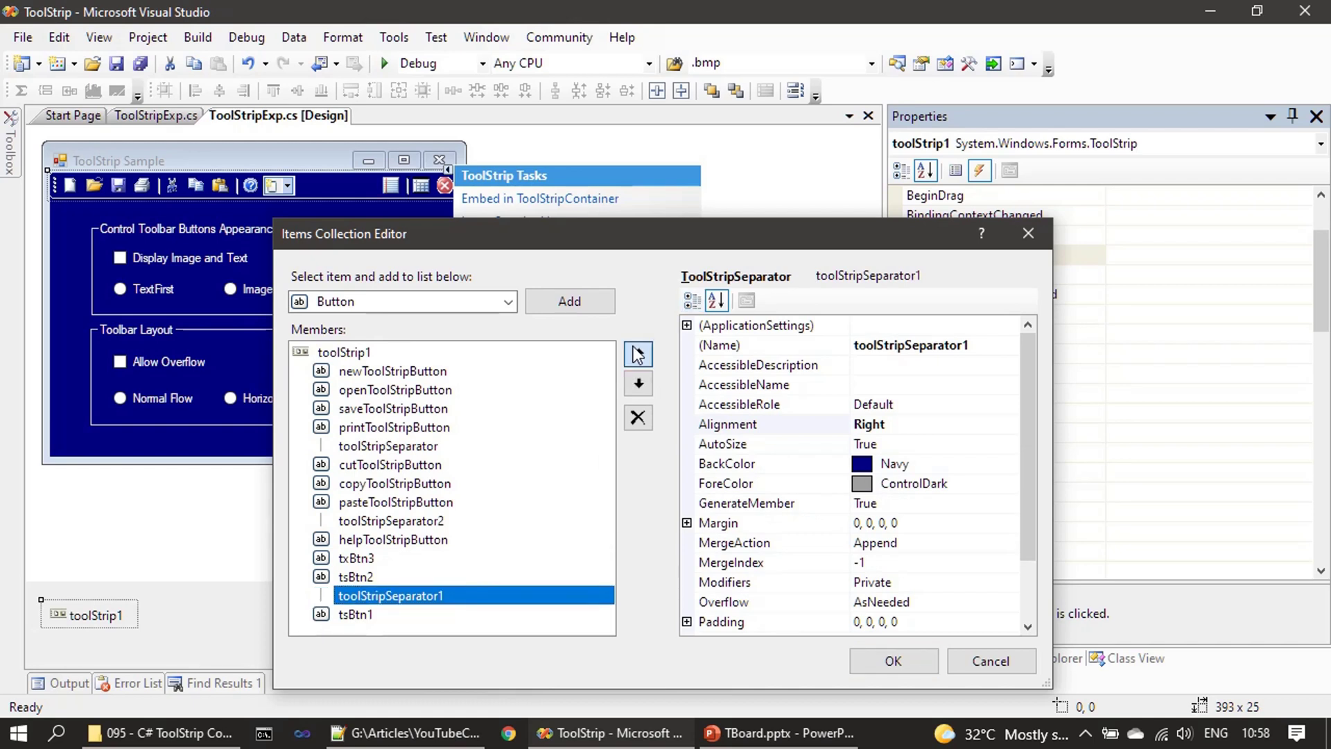
{"action": "left_click", "coordinate": [639, 355]}
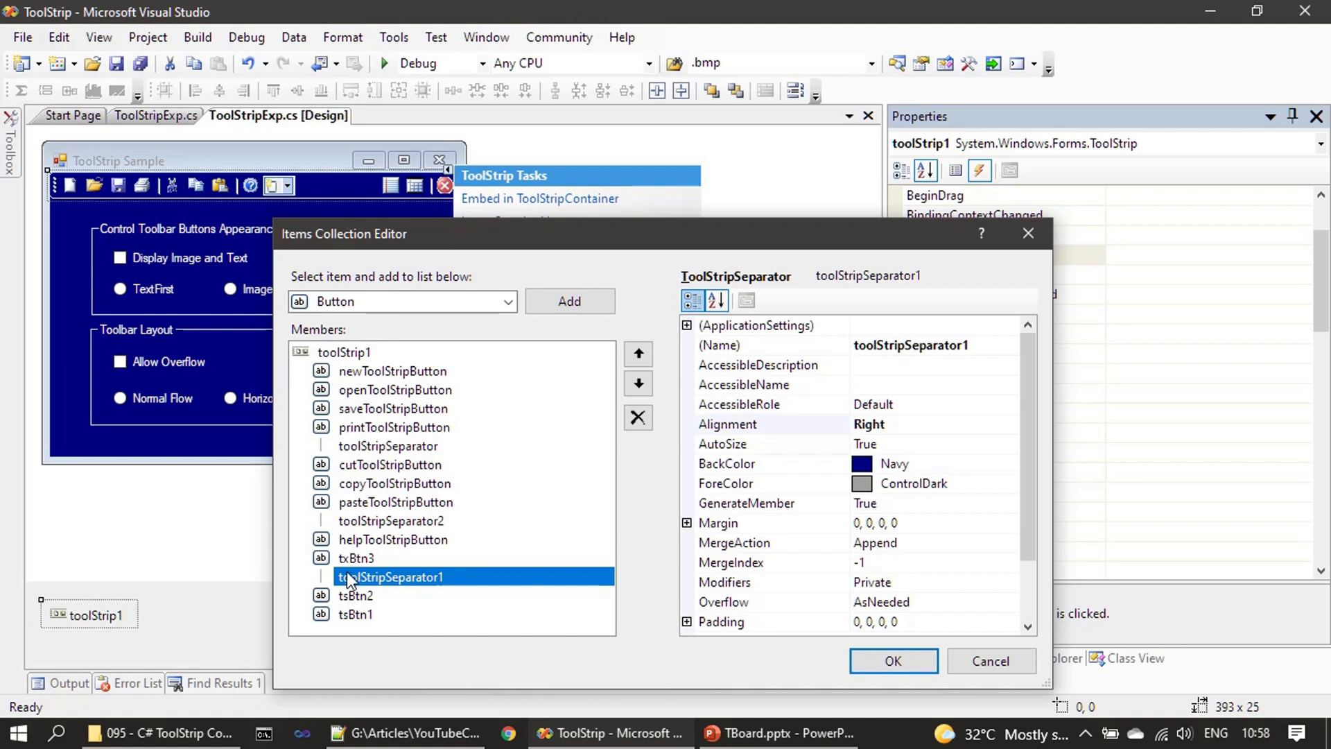
{"action": "mouse_move", "coordinate": [384, 251]}
{"action": "left_mouse_down"}
{"action": "mouse_move", "coordinate": [332, 246]}
{"action": "mouse_move", "coordinate": [333, 230]}
{"action": "left_mouse_up"}
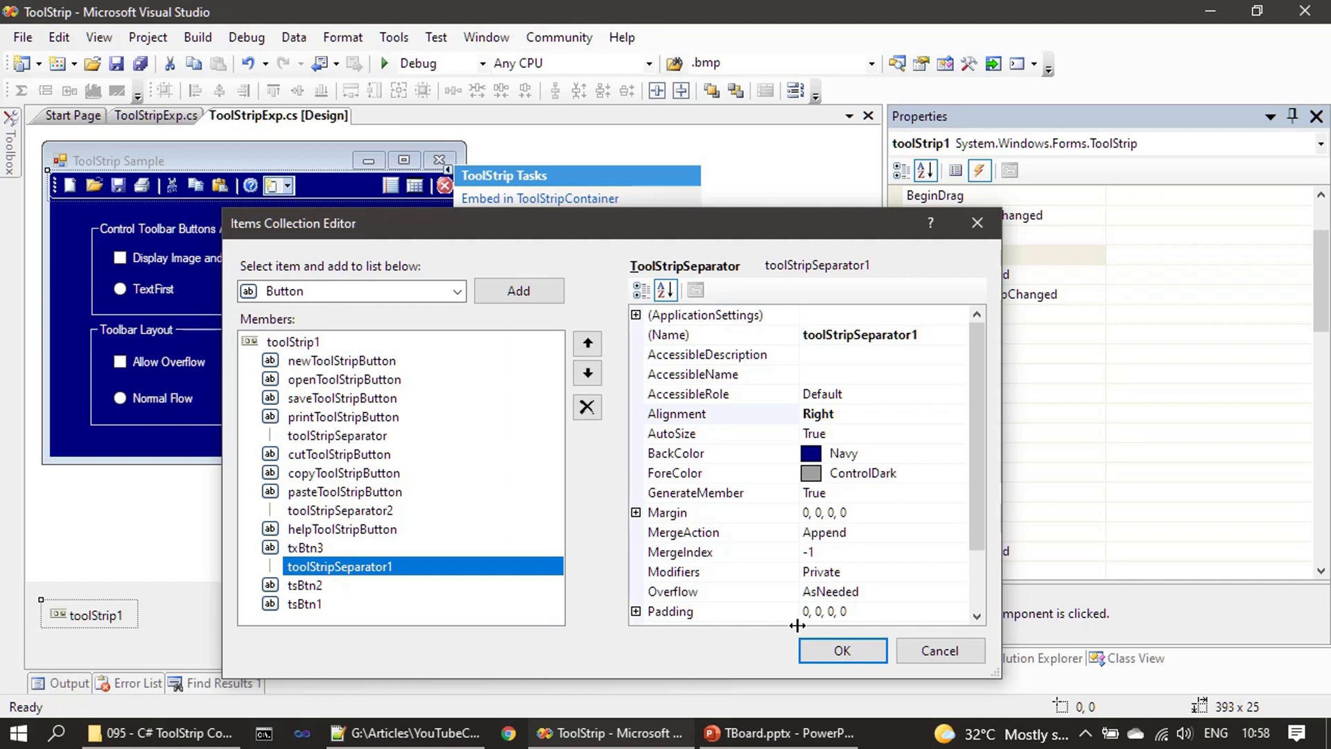
{"action": "left_click", "coordinate": [843, 655]}
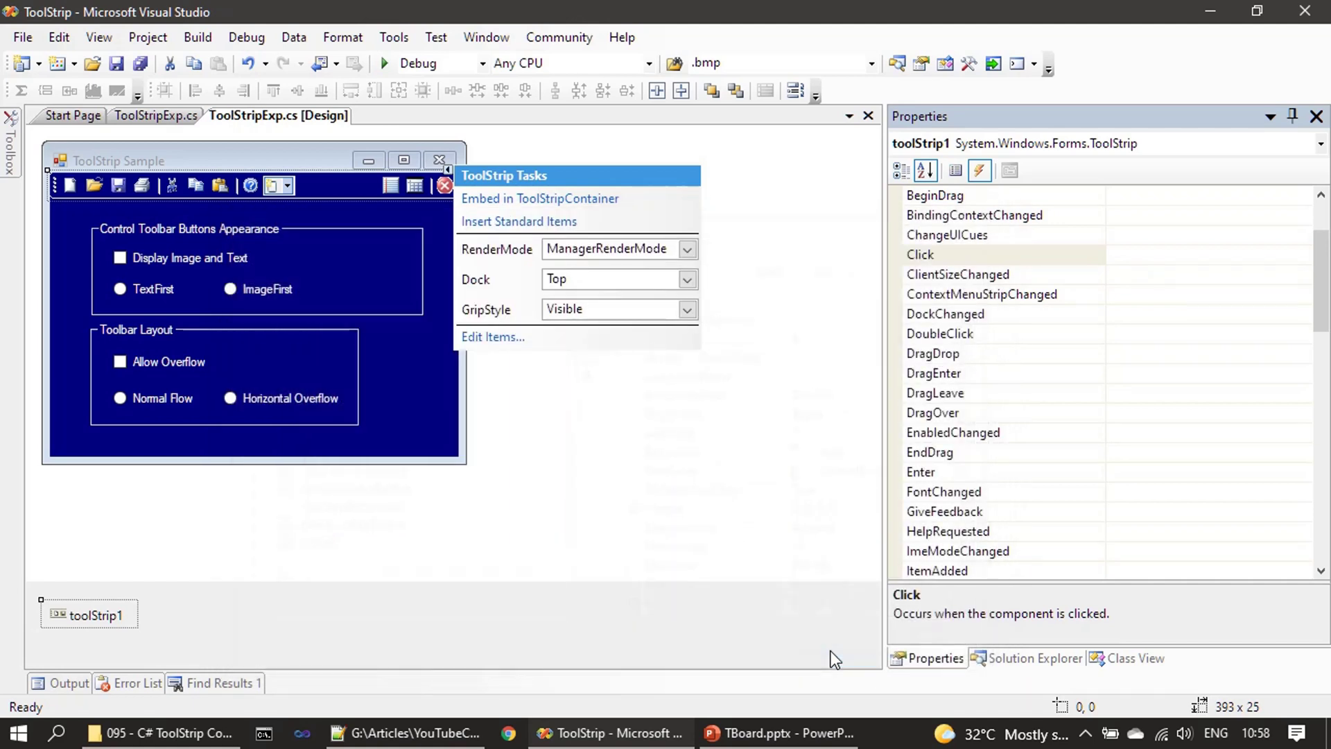
Step: Save all project files and start the application
{"action": "left_click", "coordinate": [282, 161]}
{"action": "left_click", "coordinate": [142, 64]}
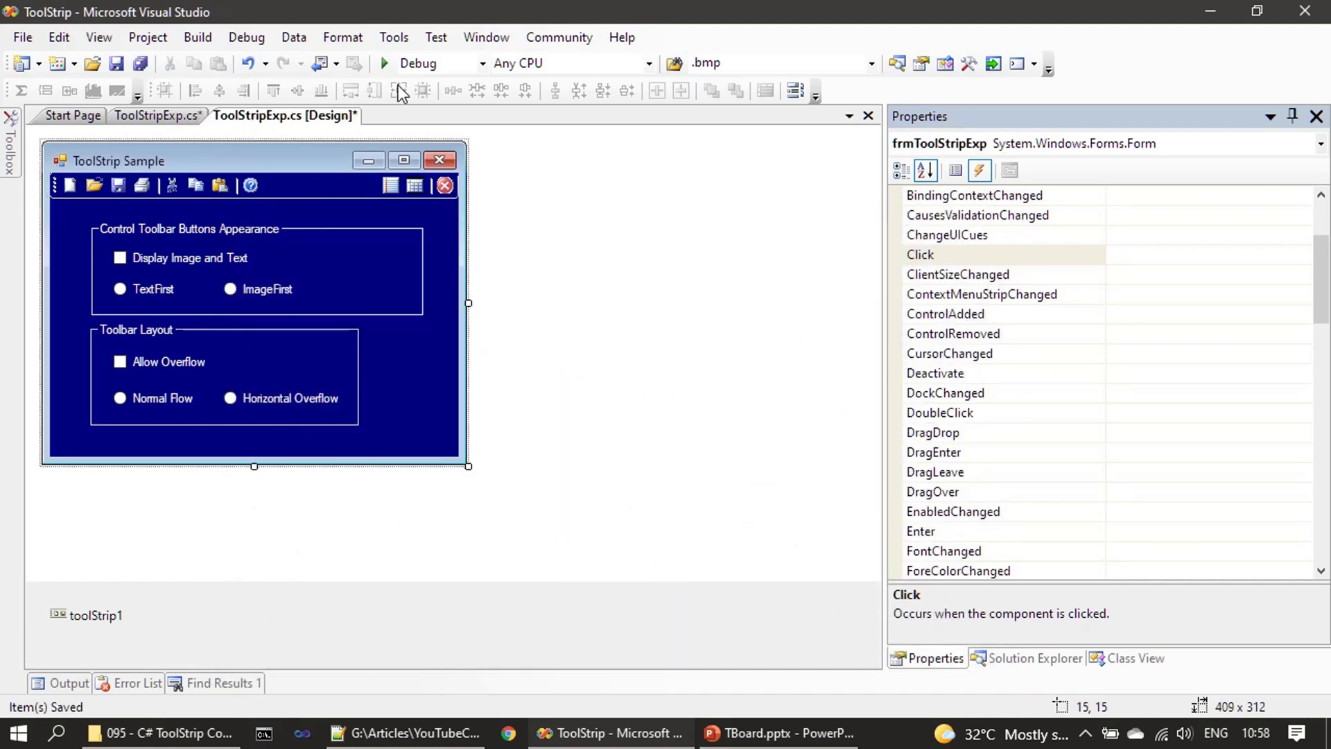
{"action": "left_click", "coordinate": [385, 63]}
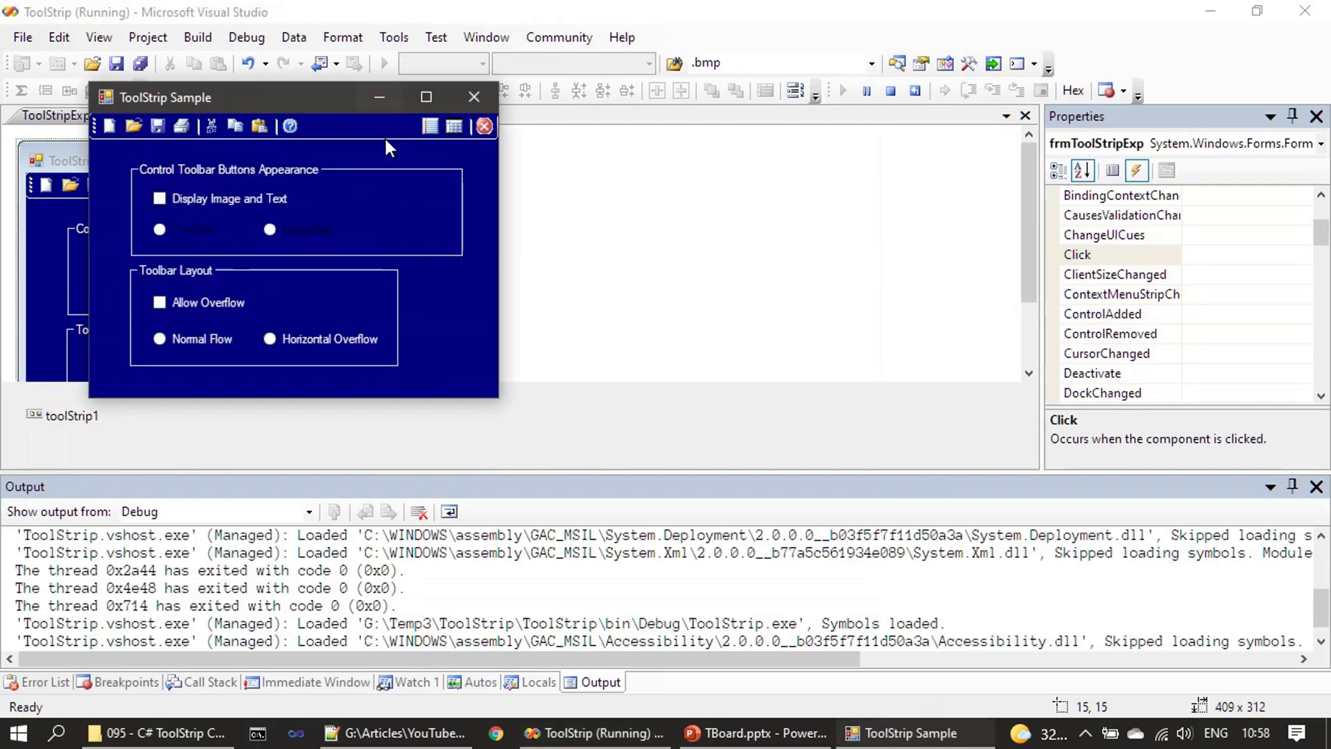
Step: Widen the running form, try the Calculator button, dismiss its message, and close the form
{"action": "left_click_drag", "start_coordinate": [321, 102], "coordinate": [409, 225]}
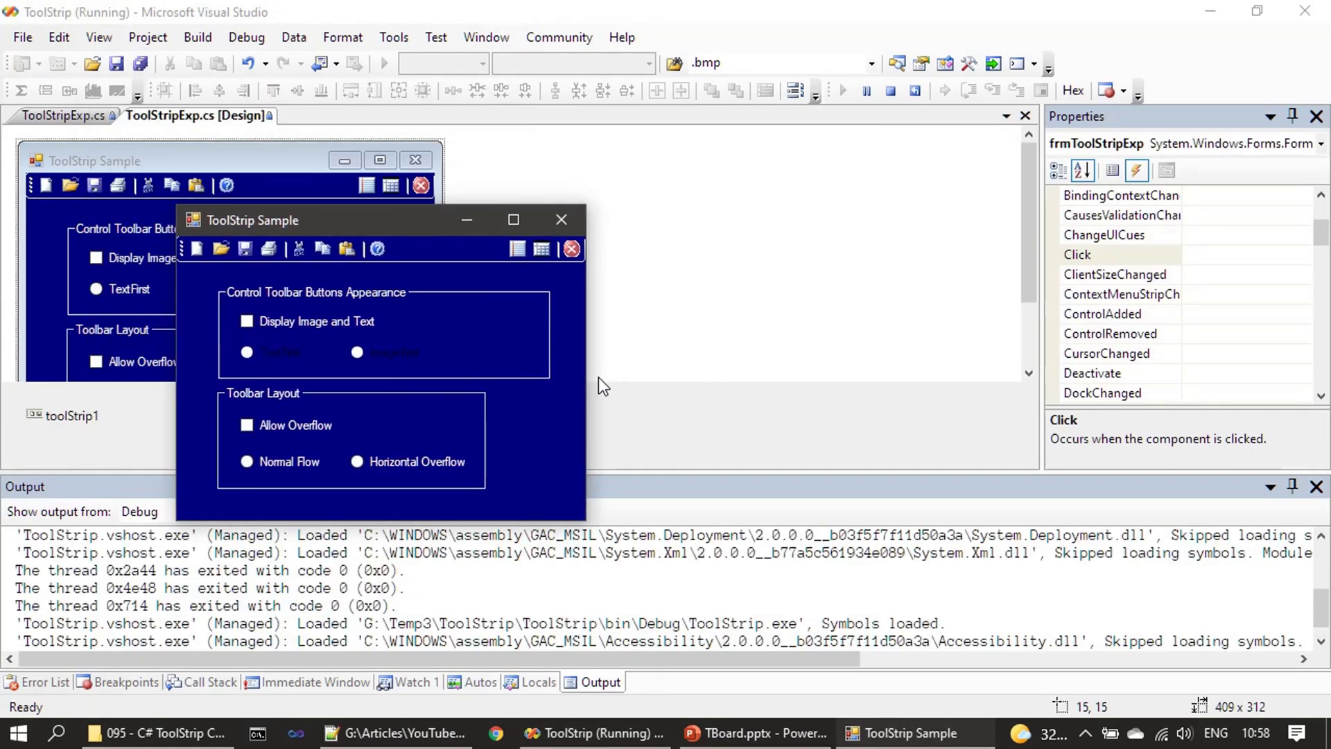
{"action": "left_click_drag", "start_coordinate": [593, 377], "coordinate": [867, 377]}
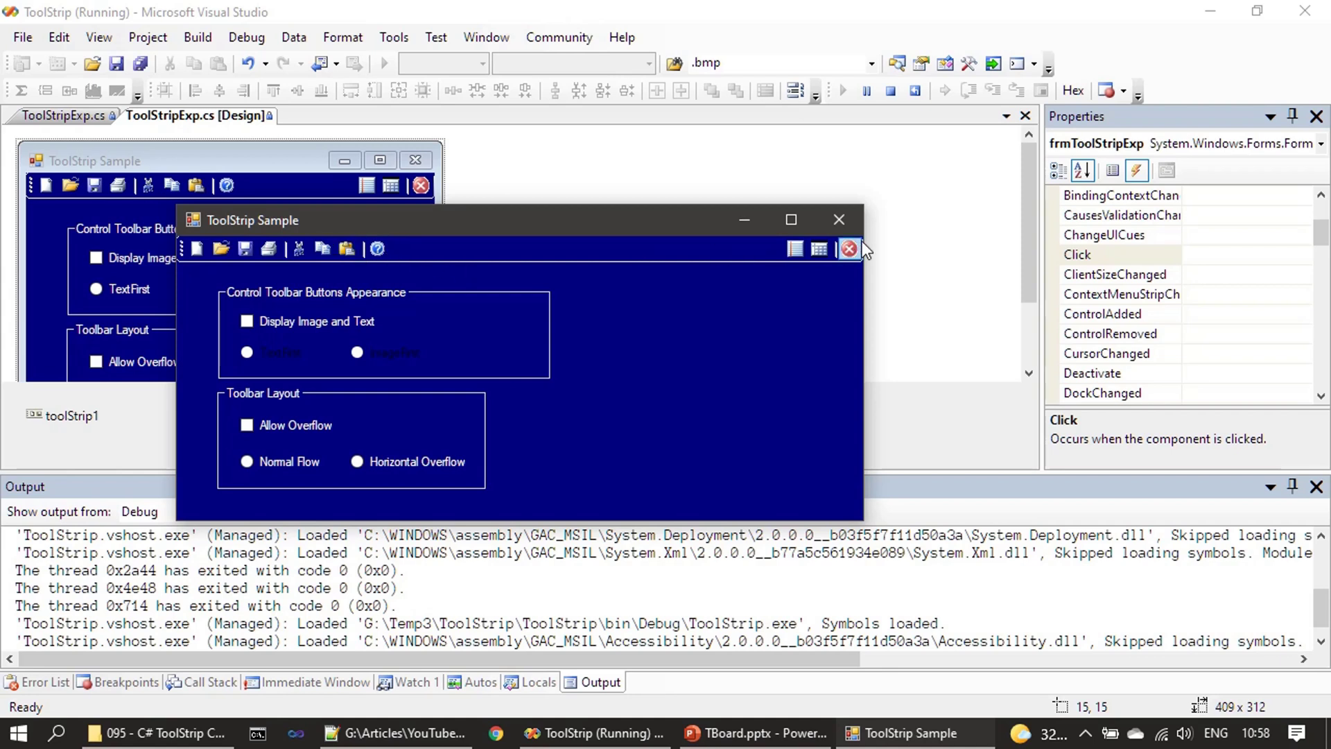
{"action": "left_click", "coordinate": [821, 251]}
{"action": "left_click", "coordinate": [690, 429]}
{"action": "left_click", "coordinate": [848, 250]}
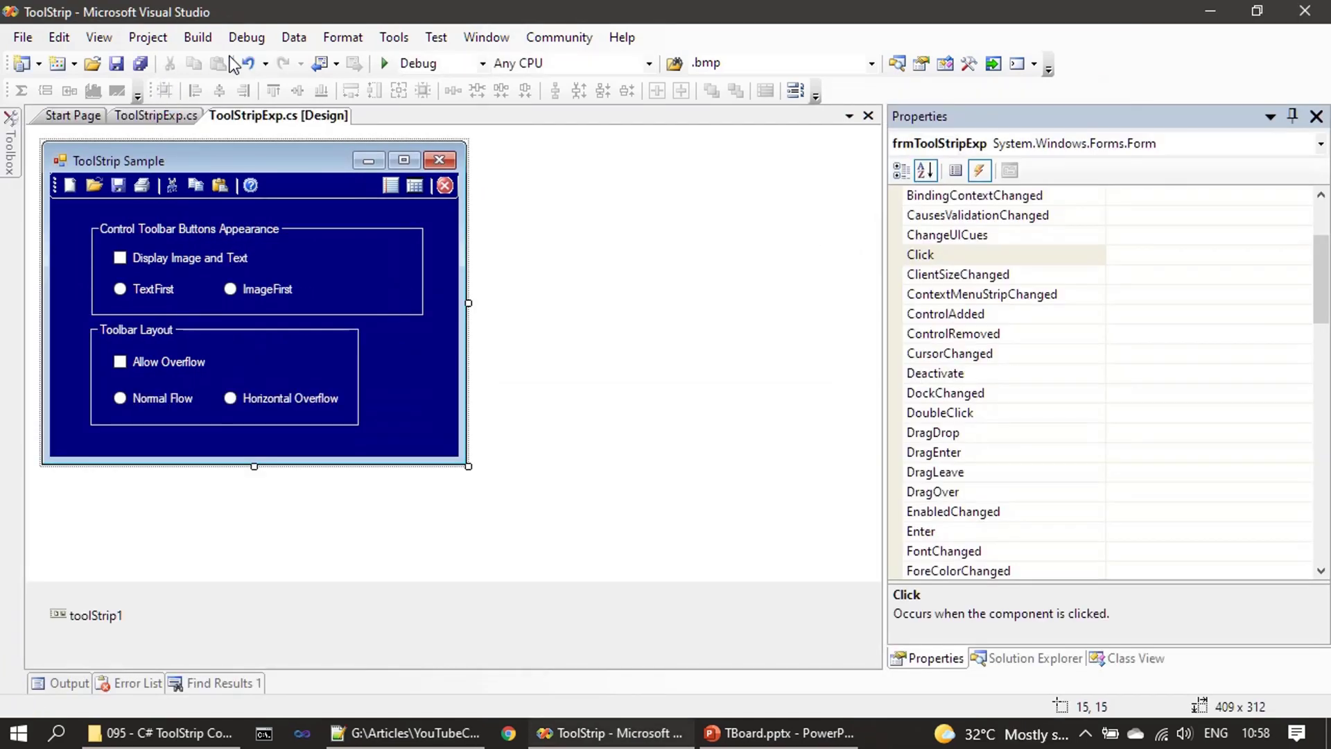